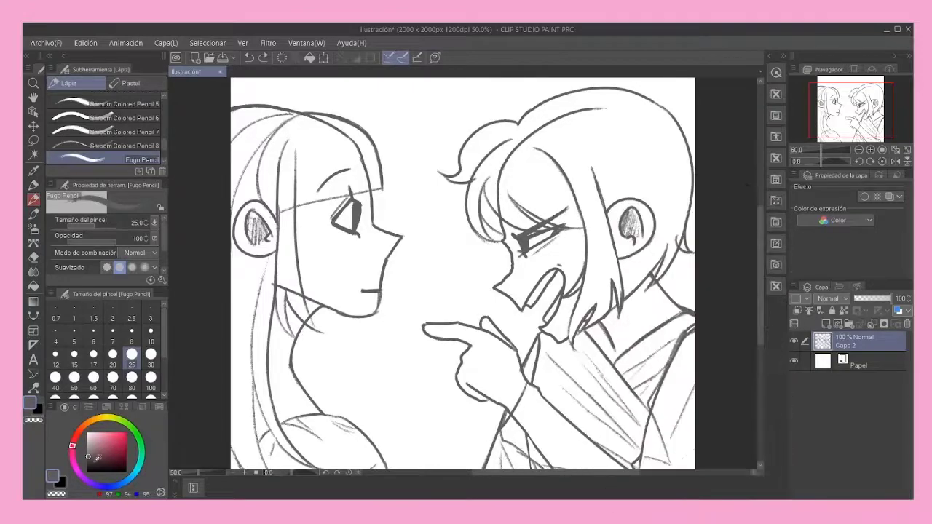
# Set the Fugo Pencil to size 20 and ink the short-haired character's angry eye, face profile and chin in black.
pyautogui.click(112, 354)
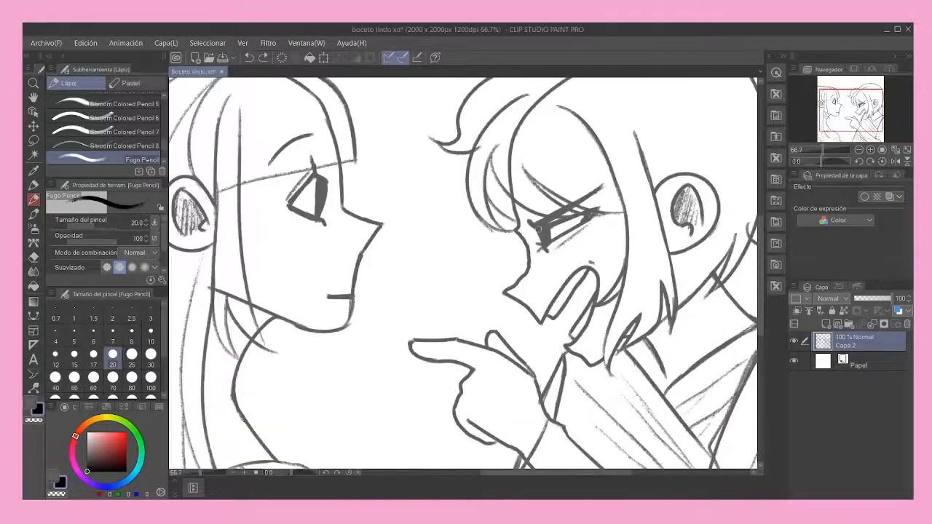
pyautogui.moveTo(532, 224)
pyautogui.mouseDown()
pyautogui.moveTo(597, 210)
pyautogui.moveTo(603, 187)
pyautogui.mouseUp()
pyautogui.moveTo(545, 246); pyautogui.dragTo(599, 211)
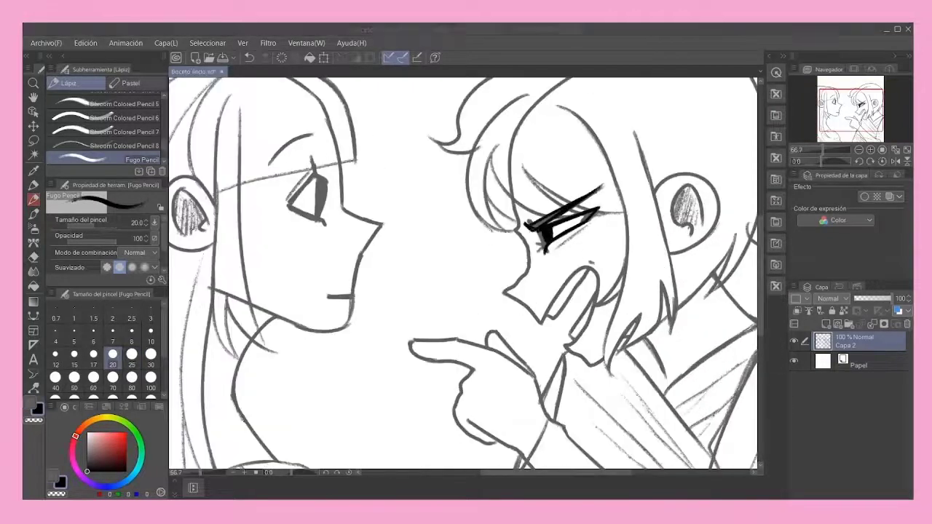
pyautogui.moveTo(517, 230); pyautogui.dragTo(543, 322)
pyautogui.moveTo(547, 318); pyautogui.dragTo(570, 343)
pyautogui.moveTo(567, 346); pyautogui.dragTo(589, 366)
# Ink the short-haired character's fringe, forehead curl and front side lock over the grey sketch.
pyautogui.moveTo(538, 219); pyautogui.dragTo(455, 252)
pyautogui.moveTo(462, 120)
pyautogui.mouseDown()
pyautogui.moveTo(427, 265)
pyautogui.moveTo(350, 172)
pyautogui.mouseUp()
pyautogui.moveTo(454, 107)
pyautogui.mouseDown()
pyautogui.moveTo(502, 77)
pyautogui.moveTo(519, 337)
pyautogui.mouseUp()
pyautogui.moveTo(469, 112); pyautogui.dragTo(588, 357)
pyautogui.moveTo(543, 311); pyautogui.dragTo(536, 404)
pyautogui.moveTo(482, 224); pyautogui.dragTo(499, 281)
pyautogui.moveTo(547, 88); pyautogui.dragTo(596, 278)
pyautogui.moveTo(577, 278); pyautogui.dragTo(533, 335)
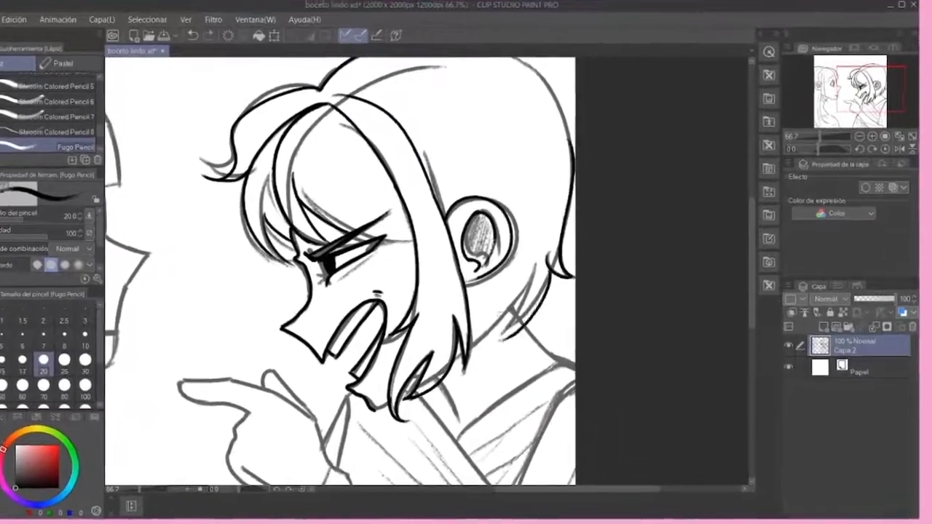
# Ink the short-haired character's crown, back-of-head outline and inner hair strands down to the nape.
pyautogui.scroll(3, 427, 271)
pyautogui.moveTo(354, 227)
pyautogui.mouseDown()
pyautogui.moveTo(572, 306)
pyautogui.moveTo(466, 416)
pyautogui.mouseUp()
pyautogui.scroll(-2, 465, 333)
pyautogui.moveTo(325, 148); pyautogui.dragTo(255, 215)
pyautogui.moveTo(325, 143); pyautogui.dragTo(453, 252)
pyautogui.moveTo(327, 137); pyautogui.dragTo(501, 359)
pyautogui.moveTo(471, 342); pyautogui.dragTo(471, 405)
pyautogui.moveTo(182, 93); pyautogui.dragTo(377, 227)
pyautogui.moveTo(184, 85); pyautogui.dragTo(466, 291)
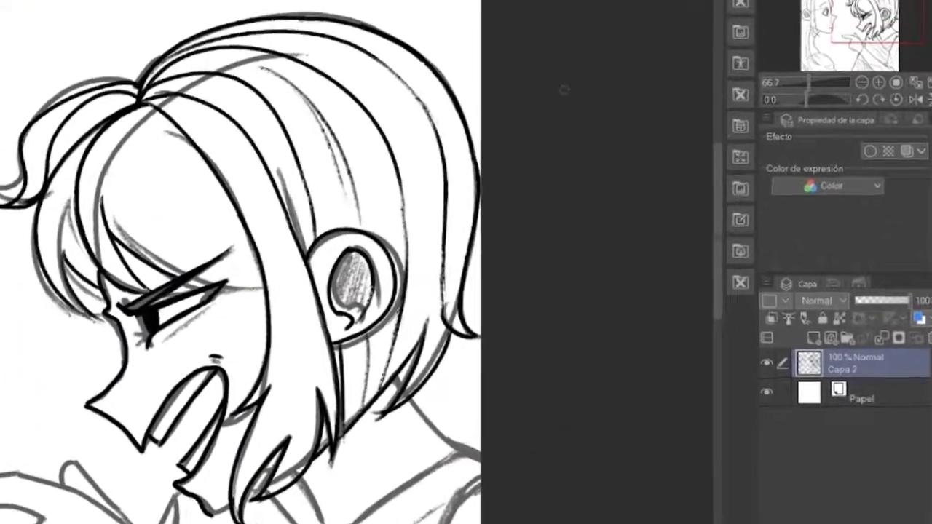
# Ink the long-haired character's eye, eyebrow and forehead line.
pyautogui.moveTo(219, 292); pyautogui.dragTo(565, 201)
pyautogui.moveTo(177, 175); pyautogui.dragTo(232, 162)
pyautogui.moveTo(163, 199); pyautogui.dragTo(229, 212)
pyautogui.moveTo(220, 153); pyautogui.dragTo(219, 199)
pyautogui.moveTo(158, 122); pyautogui.dragTo(224, 99)
pyautogui.moveTo(228, 54); pyautogui.dragTo(251, 149)
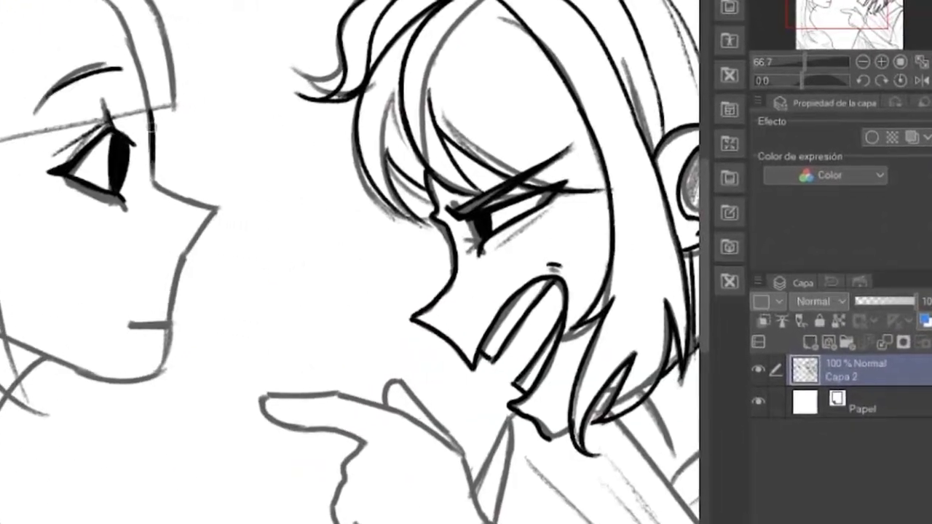
# Ink the long-haired character's nose, lips, jaw and mouth, and add a fringe strand on the short-haired character.
pyautogui.moveTo(153, 182); pyautogui.dragTo(216, 209)
pyautogui.moveTo(216, 209); pyautogui.dragTo(171, 322)
pyautogui.moveTo(171, 324); pyautogui.dragTo(3, 337)
pyautogui.moveTo(130, 325); pyautogui.dragTo(170, 326)
pyautogui.scroll(1, 435, 88)
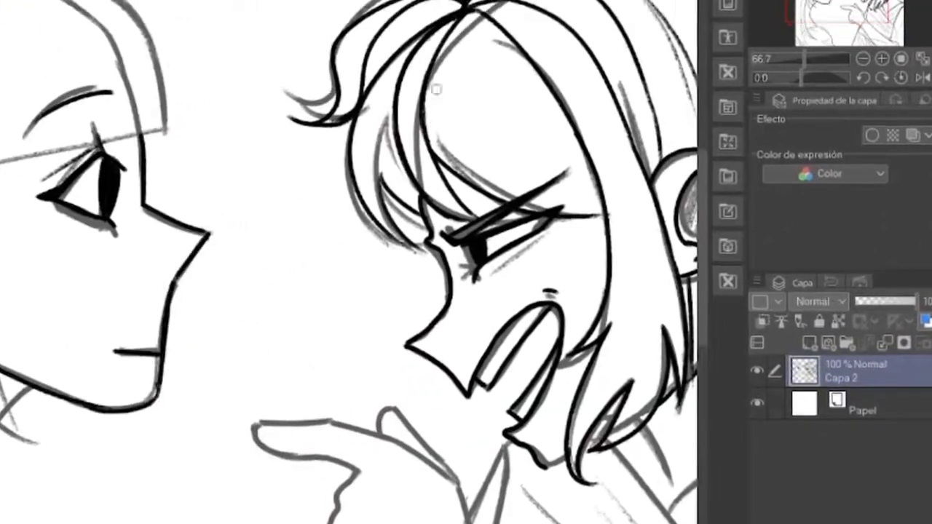
pyautogui.moveTo(465, 18); pyautogui.dragTo(442, 162)
pyautogui.scroll(-3, 349, 262)
pyautogui.scroll(4, 350, 262)
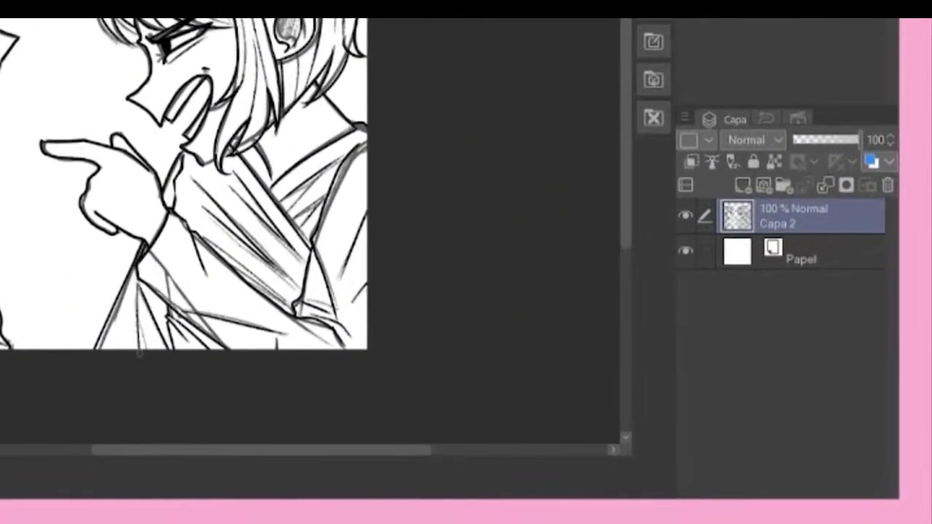
# Add a new raster layer, try the Eyedropper tool and switch to the Fill tool.
pyautogui.click(736, 186)
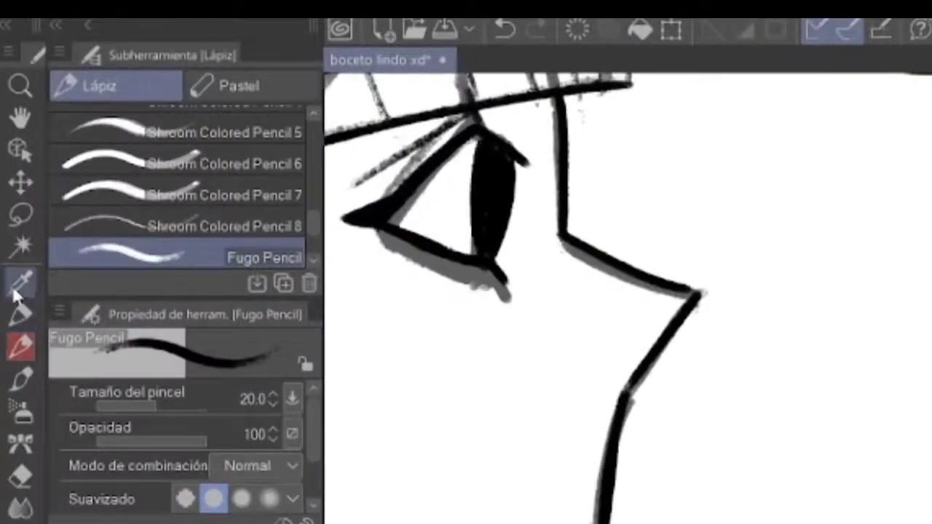
pyautogui.click(0, 233)
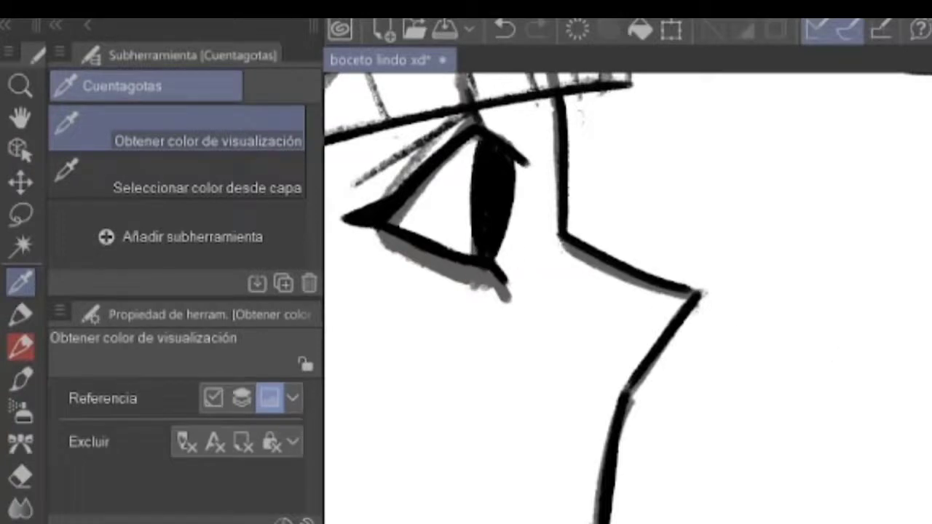
pyautogui.hotkey('ctrl', '-')
pyautogui.hotkey('ctrl', '-')
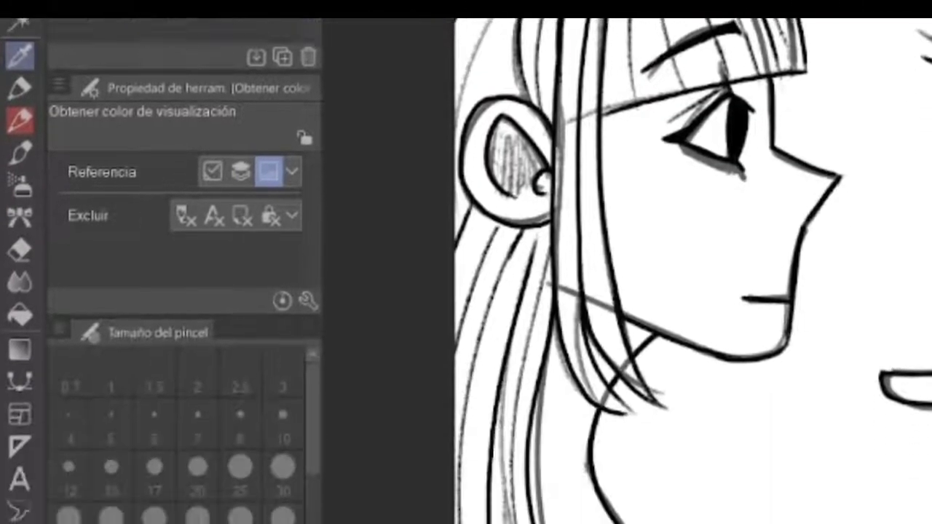
pyautogui.click(22, 300)
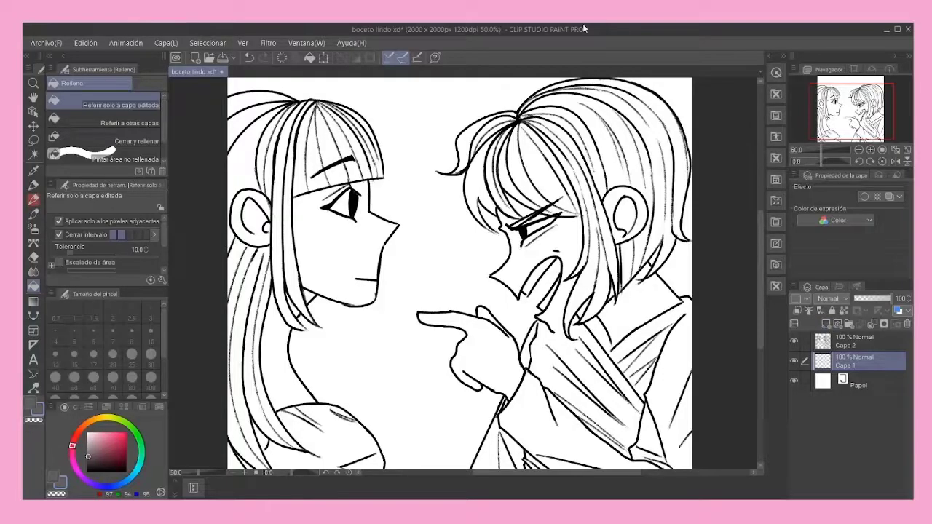
# Choose the Marcador de punta plana and test pink strokes between the two faces on Capa 1.
pyautogui.click(33, 185)
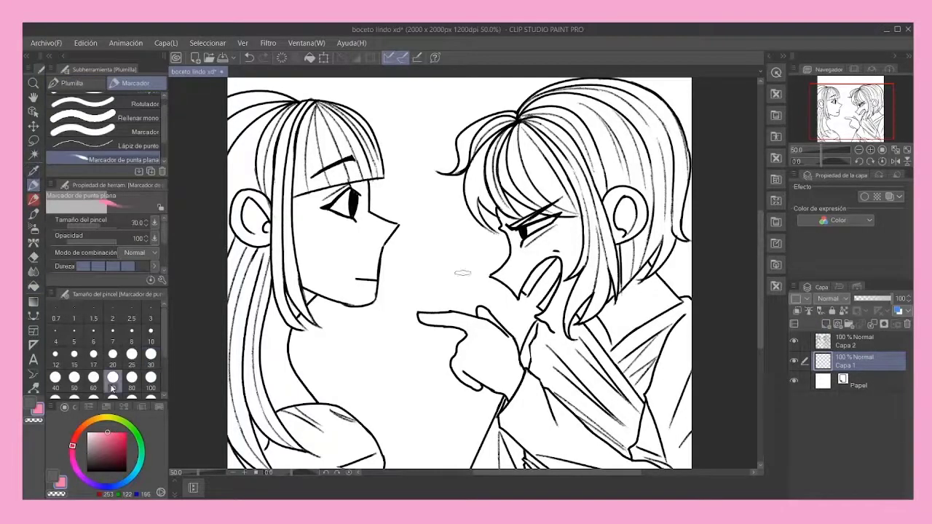
pyautogui.moveTo(381, 178)
pyautogui.mouseDown()
pyautogui.moveTo(346, 354)
pyautogui.moveTo(429, 132)
pyautogui.moveTo(372, 261)
pyautogui.moveTo(313, 291)
pyautogui.moveTo(364, 94)
pyautogui.moveTo(248, 350)
pyautogui.moveTo(422, 211)
pyautogui.mouseUp()
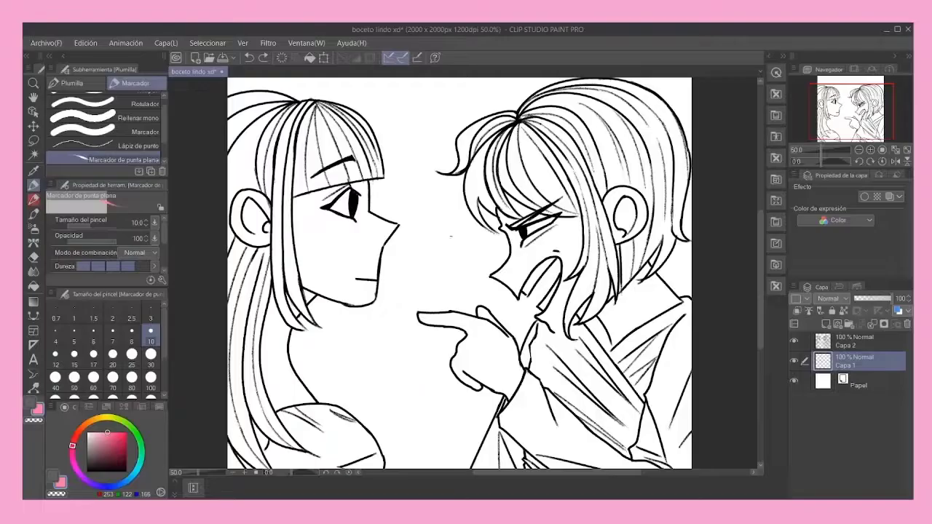
pyautogui.moveTo(428, 227); pyautogui.dragTo(435, 243)
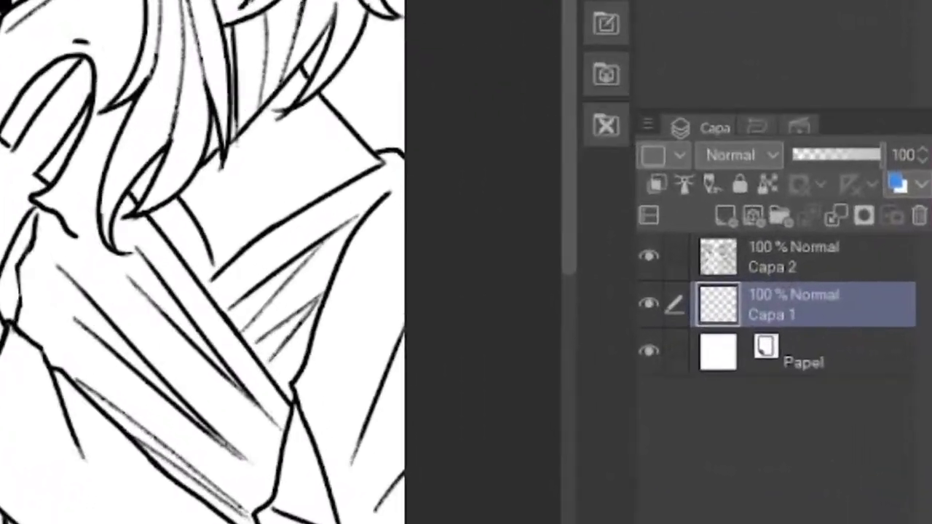
# Set the line art layer Capa 2 to the Color más oscuro blending mode and make Capa 1 active.
pyautogui.click(828, 342)
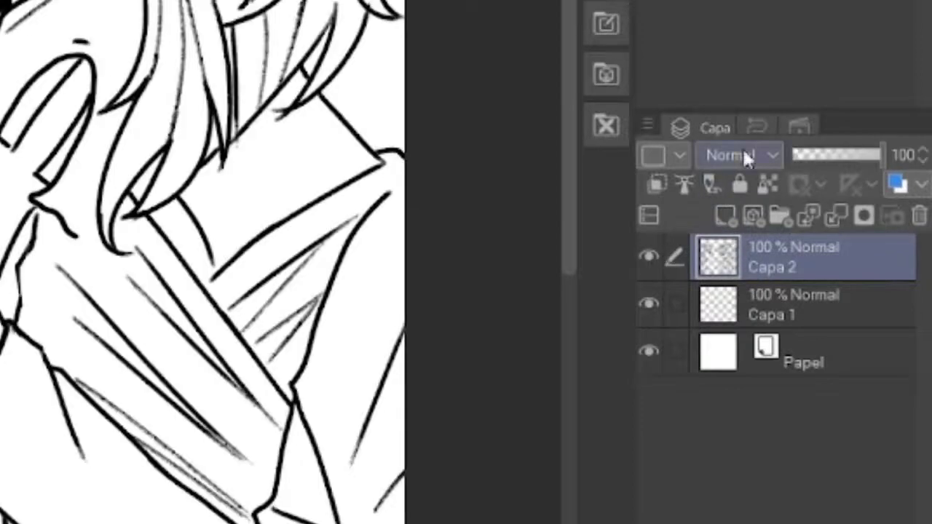
pyautogui.click(757, 153)
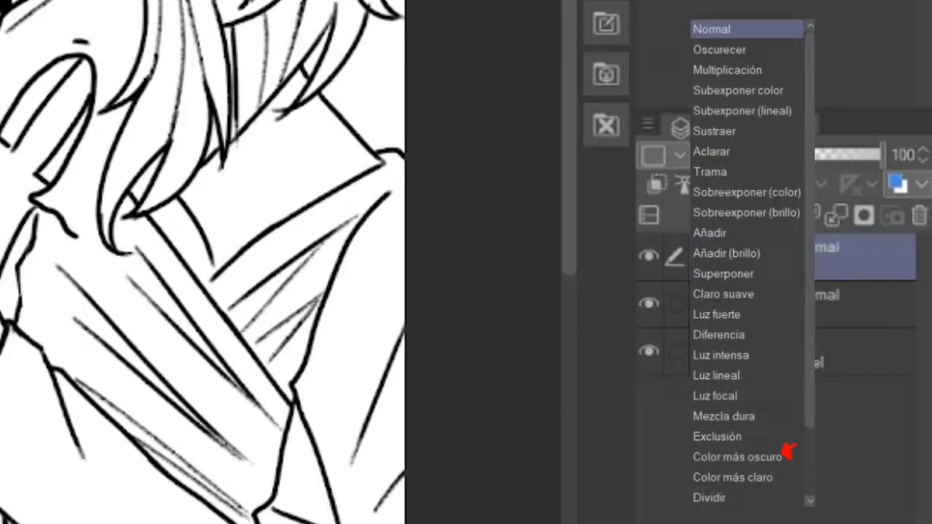
pyautogui.click(737, 456)
pyautogui.click(728, 306)
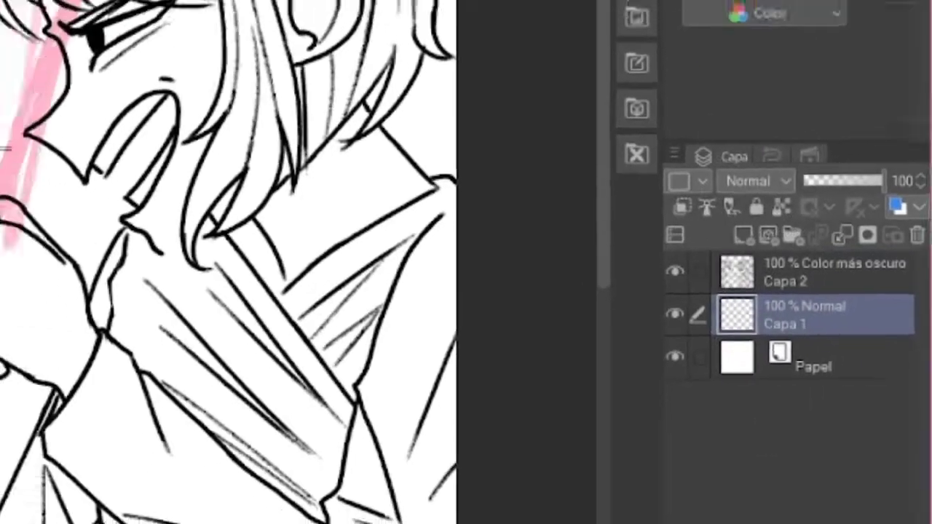
# Test pink marker strokes and a small smiley on Capa 1 beneath the line art, undoing the strokes.
pyautogui.moveTo(5, 148)
pyautogui.mouseDown()
pyautogui.moveTo(519, 105)
pyautogui.moveTo(571, 143)
pyautogui.moveTo(503, 321)
pyautogui.moveTo(612, 166)
pyautogui.moveTo(558, 329)
pyautogui.mouseUp()
pyautogui.hotkey('ctrl', 'z')
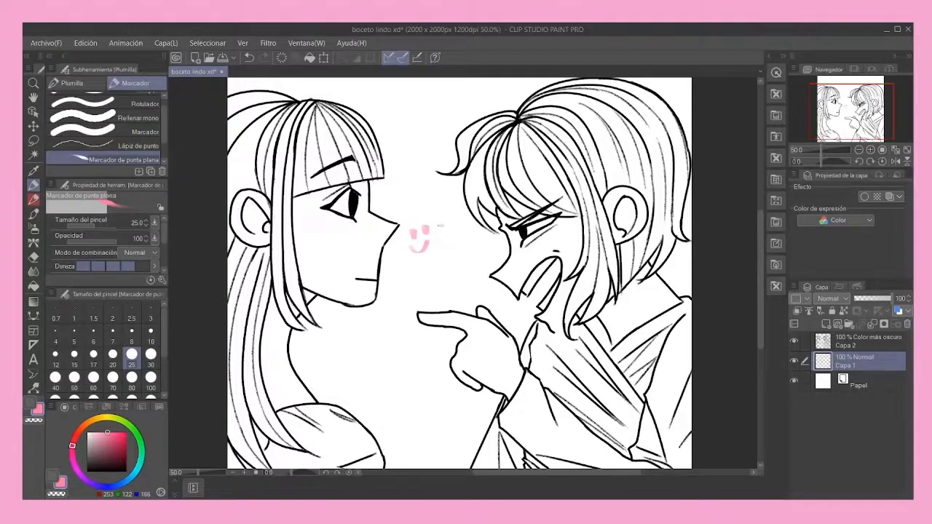
pyautogui.hotkey('ctrl', 'z')
pyautogui.moveTo(422, 239); pyautogui.dragTo(426, 239)
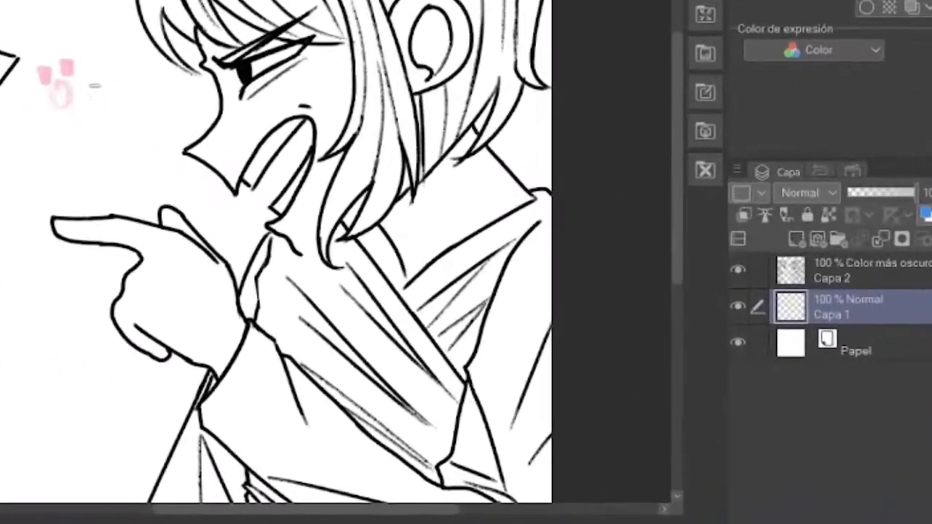
# Add a new layer above Capa 2 clipped to the layer below, and set the flat marker size to 300.
pyautogui.click(831, 271)
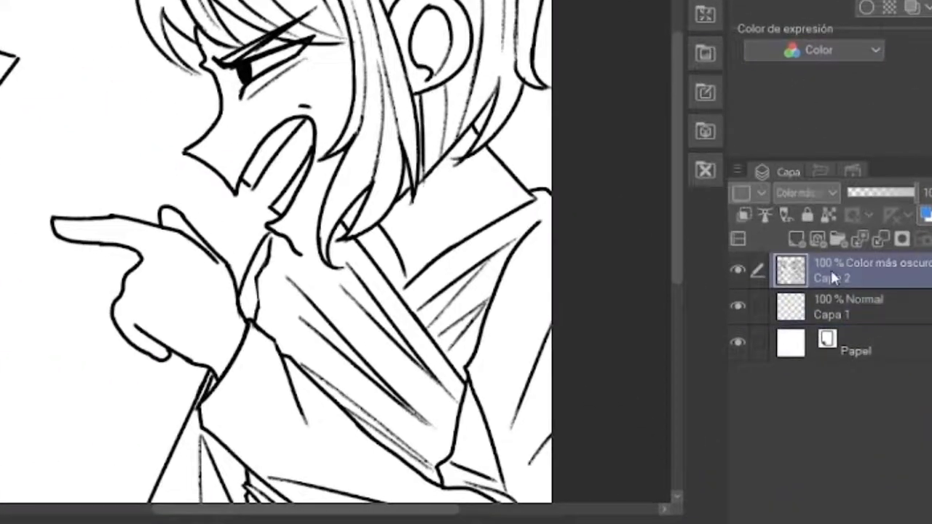
pyautogui.click(795, 241)
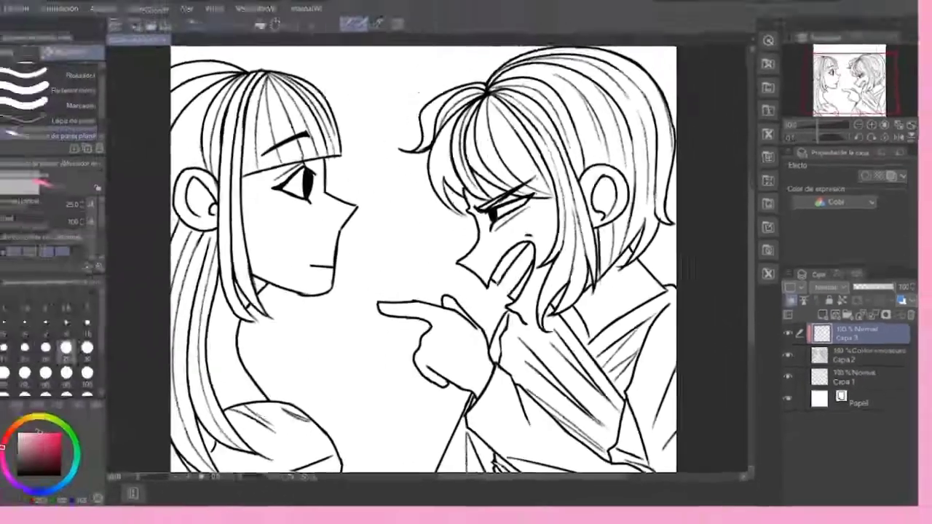
pyautogui.click(87, 374)
pyautogui.moveTo(101, 337); pyautogui.dragTo(101, 373)
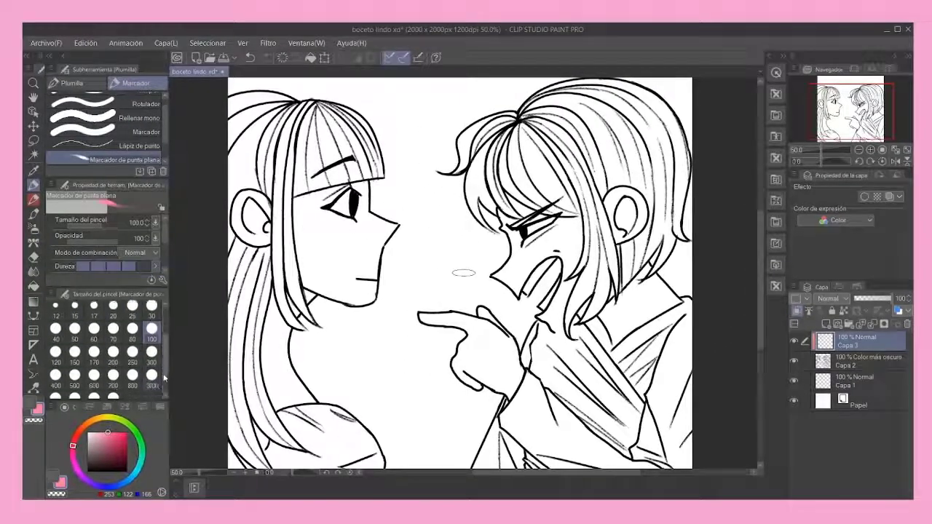
pyautogui.click(151, 351)
# Paint pink over both characters' line art on the clipped layer Capa 3.
pyautogui.moveTo(284, 117); pyautogui.dragTo(306, 320)
pyautogui.moveTo(357, 116); pyautogui.dragTo(364, 219)
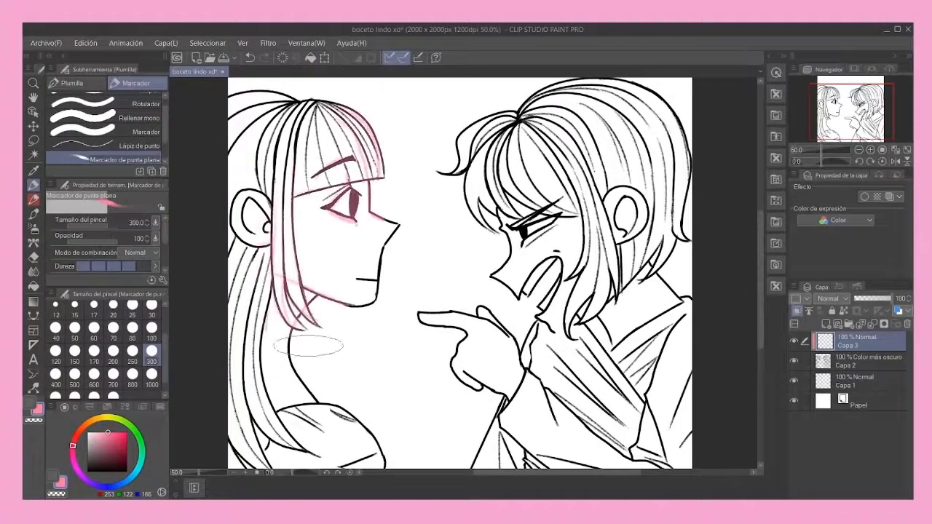
pyautogui.moveTo(308, 346); pyautogui.dragTo(397, 230)
pyautogui.moveTo(452, 172); pyautogui.dragTo(519, 117)
pyautogui.moveTo(488, 211); pyautogui.dragTo(510, 269)
pyautogui.moveTo(429, 317)
pyautogui.mouseDown()
pyautogui.moveTo(532, 343)
pyautogui.moveTo(554, 422)
pyautogui.mouseUp()
pyautogui.moveTo(674, 211); pyautogui.dragTo(645, 277)
pyautogui.moveTo(291, 109); pyautogui.dragTo(253, 235)
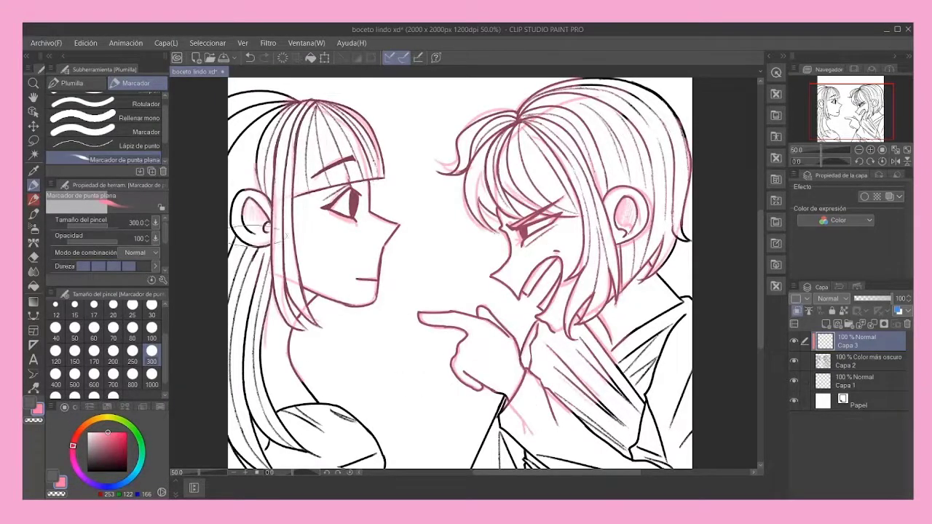
# Reduce the marker size to 30 and delete the pink-painted clipped layer Capa 3.
pyautogui.click(151, 306)
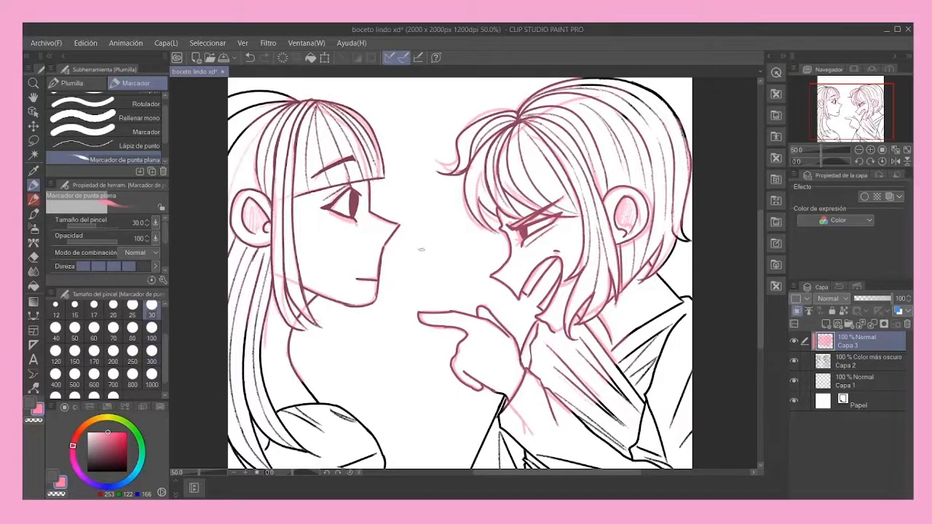
pyautogui.click(831, 382)
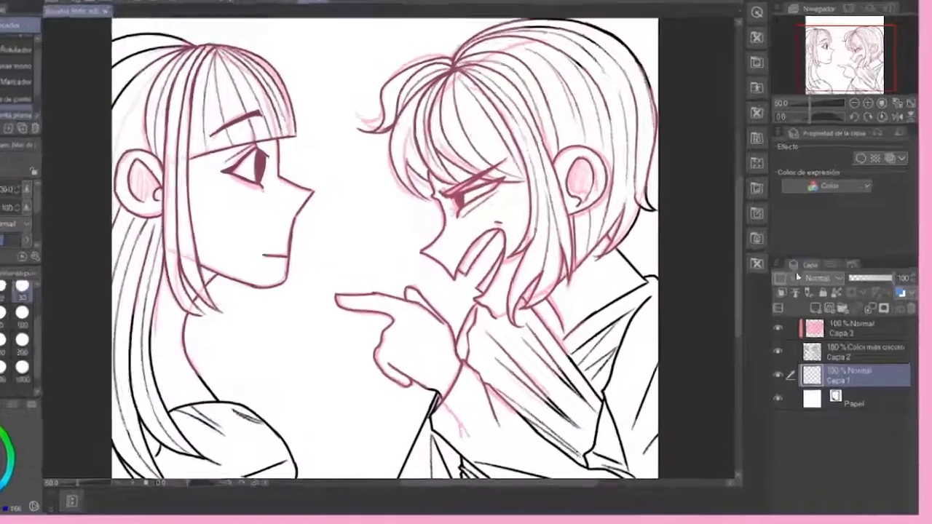
pyautogui.click(845, 328)
pyautogui.click(911, 308)
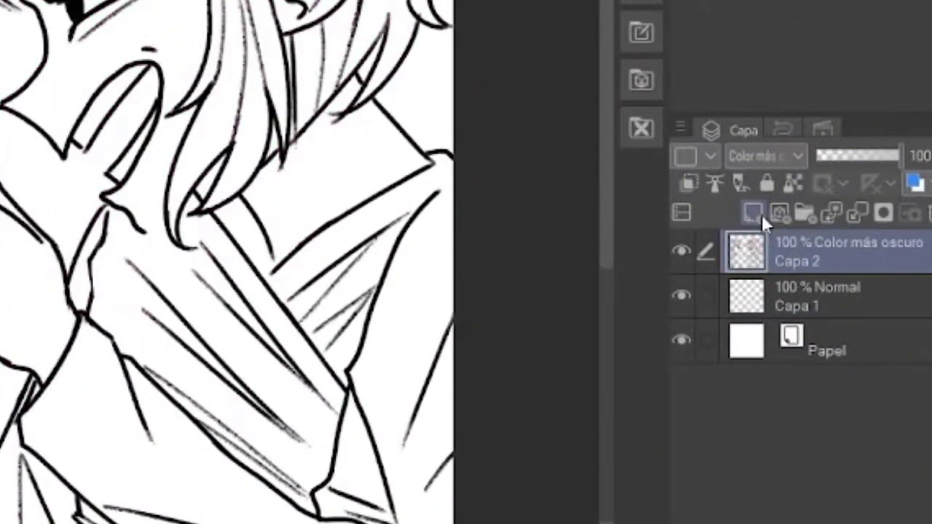
# Add a clipped layer above Capa 2 in the Color más claro blending mode and paint pink across the line art.
pyautogui.click(754, 212)
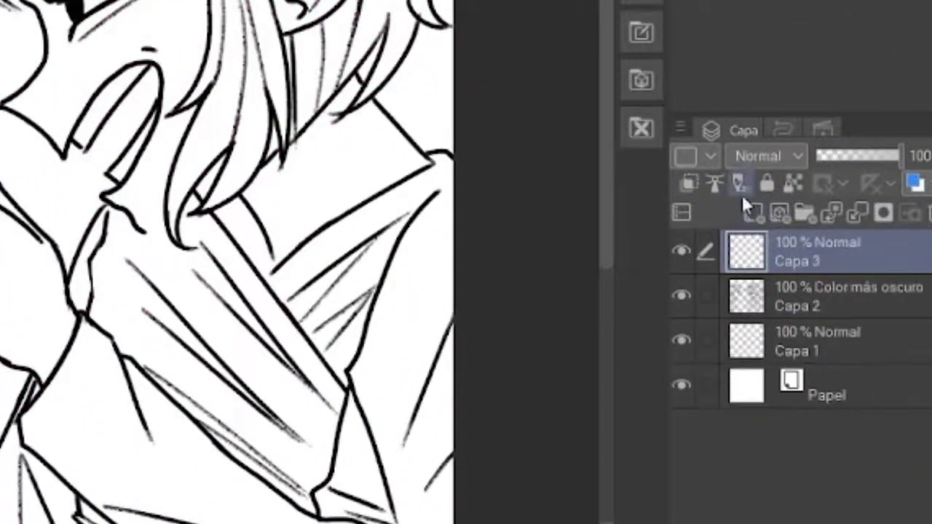
pyautogui.click(693, 183)
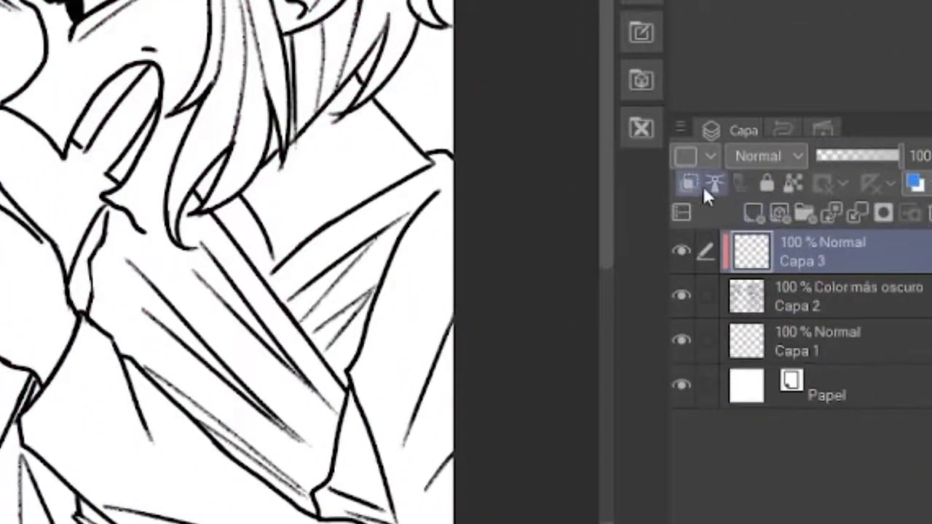
pyautogui.click(779, 155)
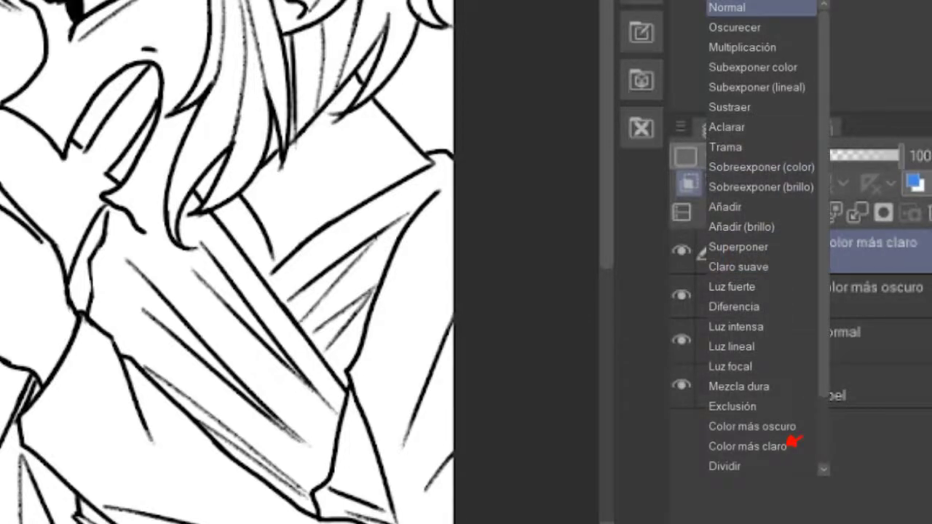
pyautogui.click(789, 445)
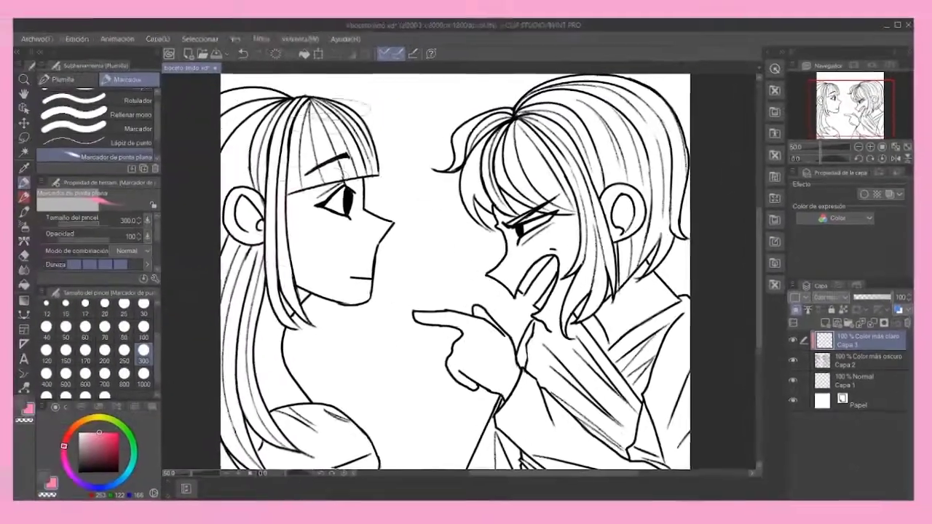
pyautogui.moveTo(328, 174)
pyautogui.mouseDown()
pyautogui.moveTo(303, 259)
pyautogui.moveTo(312, 306)
pyautogui.moveTo(440, 144)
pyautogui.moveTo(471, 121)
pyautogui.moveTo(452, 230)
pyautogui.moveTo(489, 256)
pyautogui.moveTo(484, 374)
pyautogui.moveTo(589, 217)
pyautogui.moveTo(691, 136)
pyautogui.mouseUp()
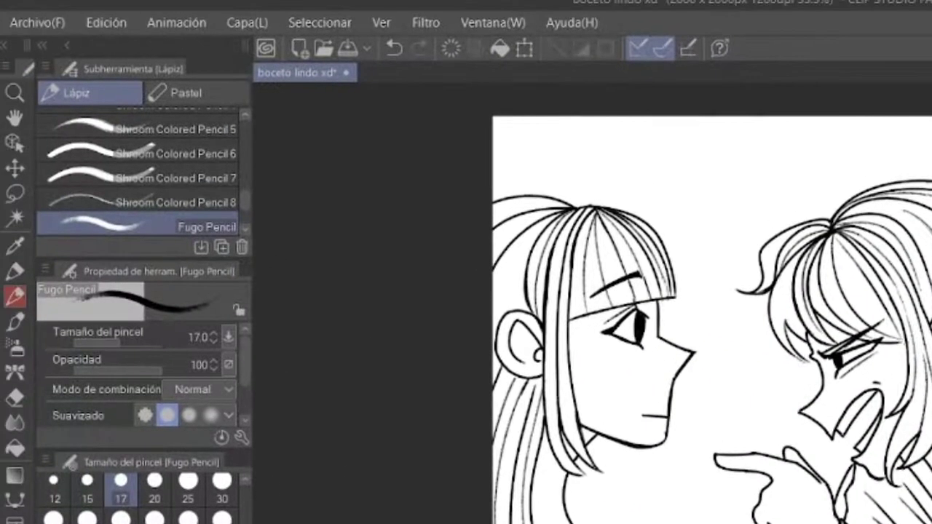
# Enclose the left character with the gap-closing enclose-and-fill selection sub tool to fill it with purple on Capa 3.
pyautogui.click(14, 192)
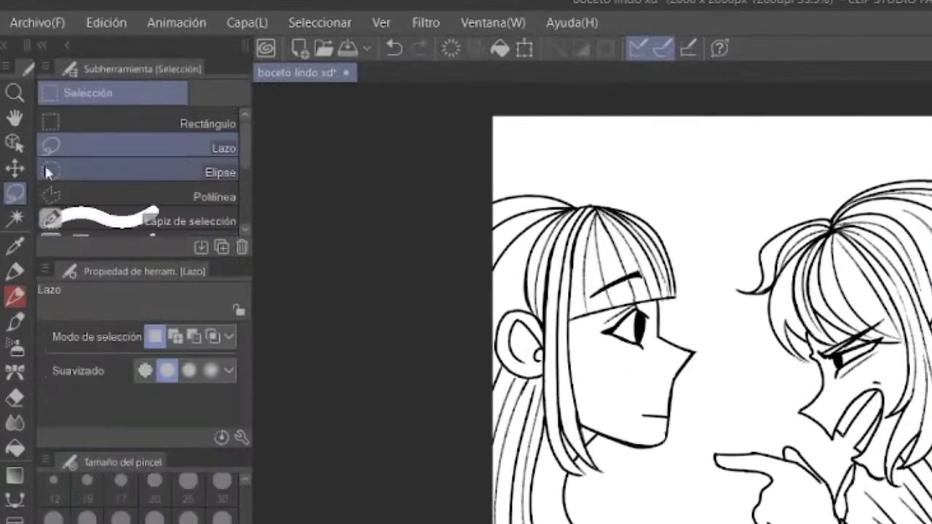
pyautogui.scroll(-5, 232, 175)
pyautogui.click(198, 160)
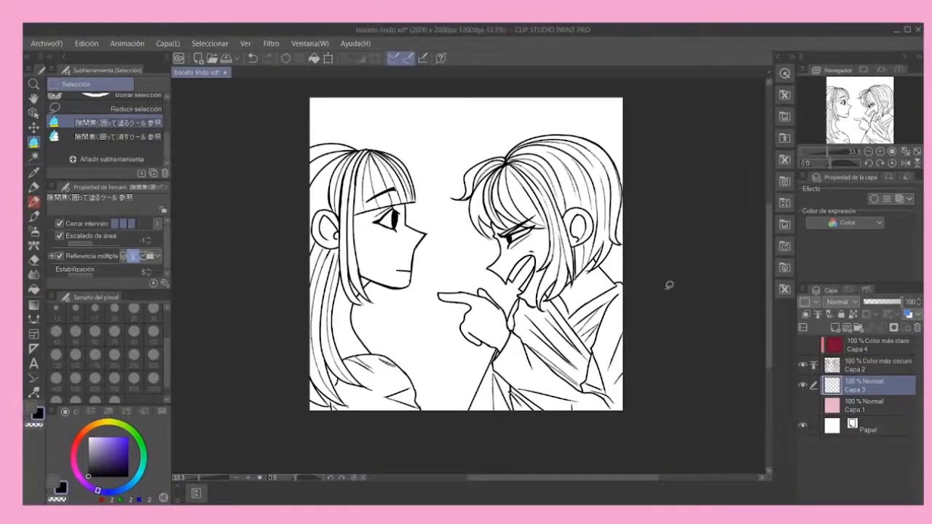
pyautogui.click(111, 437)
pyautogui.moveTo(391, 122)
pyautogui.mouseDown()
pyautogui.moveTo(424, 137)
pyautogui.moveTo(439, 180)
pyautogui.mouseUp()
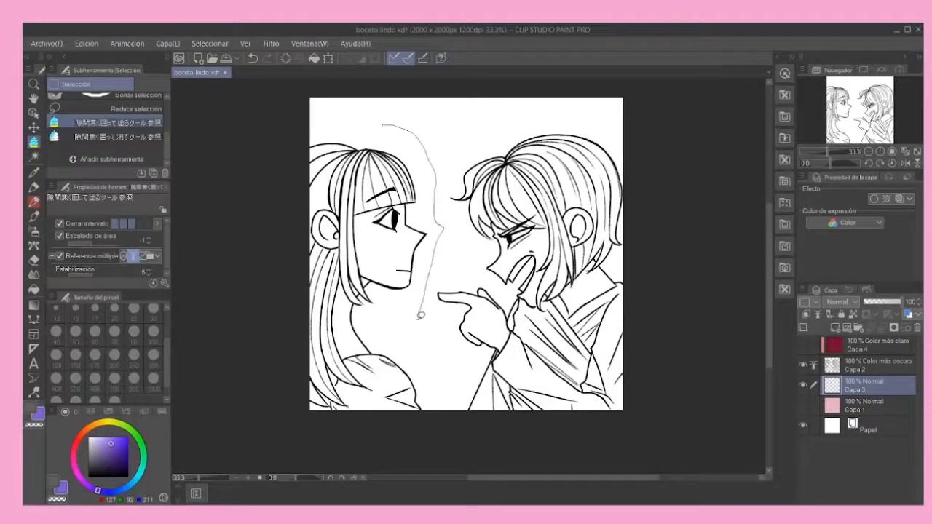
pyautogui.moveTo(421, 315)
pyautogui.mouseDown()
pyautogui.moveTo(412, 469)
pyautogui.moveTo(286, 424)
pyautogui.moveTo(276, 122)
pyautogui.moveTo(378, 110)
pyautogui.mouseUp()
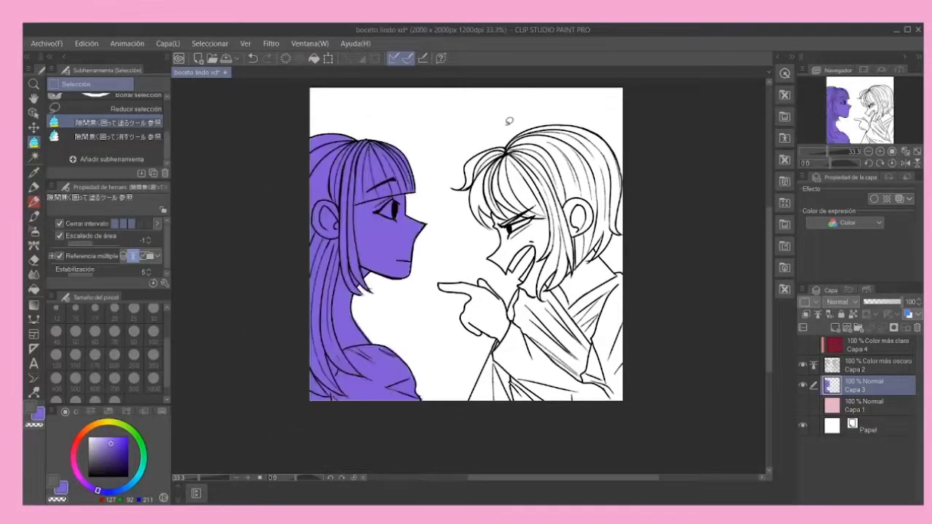
# Enclose the right character on Capa 3 to fill it with a pinkish red.
pyautogui.moveTo(509, 121)
pyautogui.mouseDown()
pyautogui.moveTo(434, 179)
pyautogui.moveTo(425, 270)
pyautogui.moveTo(477, 127)
pyautogui.mouseUp()
pyautogui.click(74, 449)
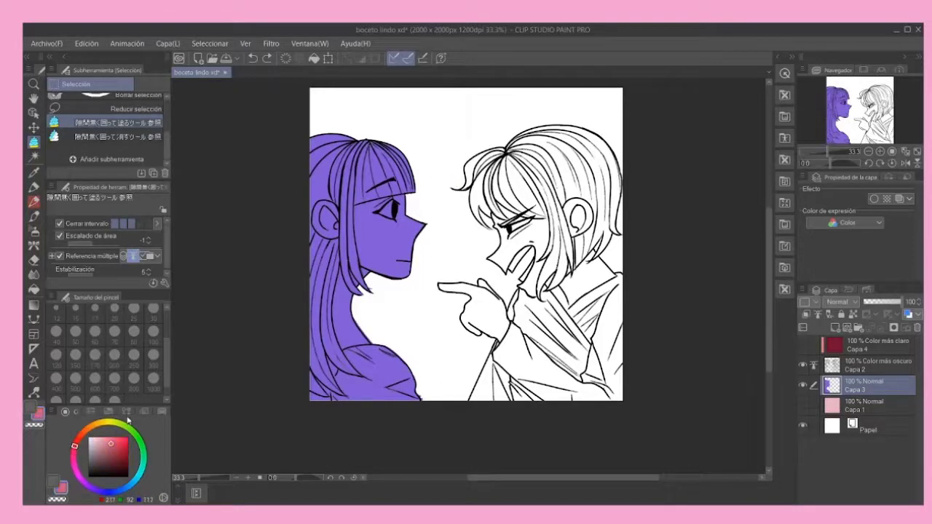
pyautogui.moveTo(472, 123)
pyautogui.mouseDown()
pyautogui.moveTo(466, 236)
pyautogui.moveTo(431, 271)
pyautogui.moveTo(440, 320)
pyautogui.moveTo(465, 355)
pyautogui.moveTo(440, 418)
pyautogui.moveTo(502, 479)
pyautogui.moveTo(740, 372)
pyautogui.moveTo(669, 249)
pyautogui.moveTo(611, 241)
pyautogui.moveTo(629, 232)
pyautogui.moveTo(655, 108)
pyautogui.moveTo(468, 95)
pyautogui.mouseUp()
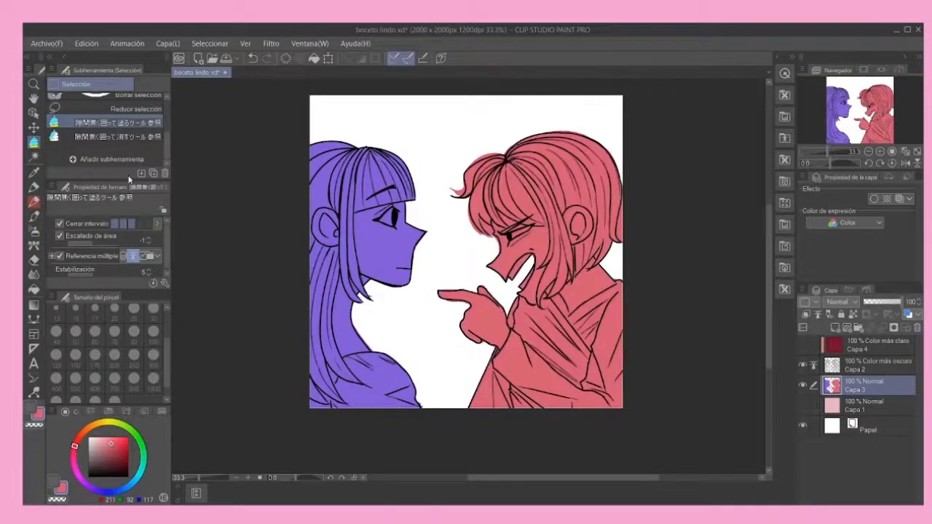
# Clean up the flat colours on Capa 3, erasing the red overflow around the right character's hair and face edges.
pyautogui.click(35, 260)
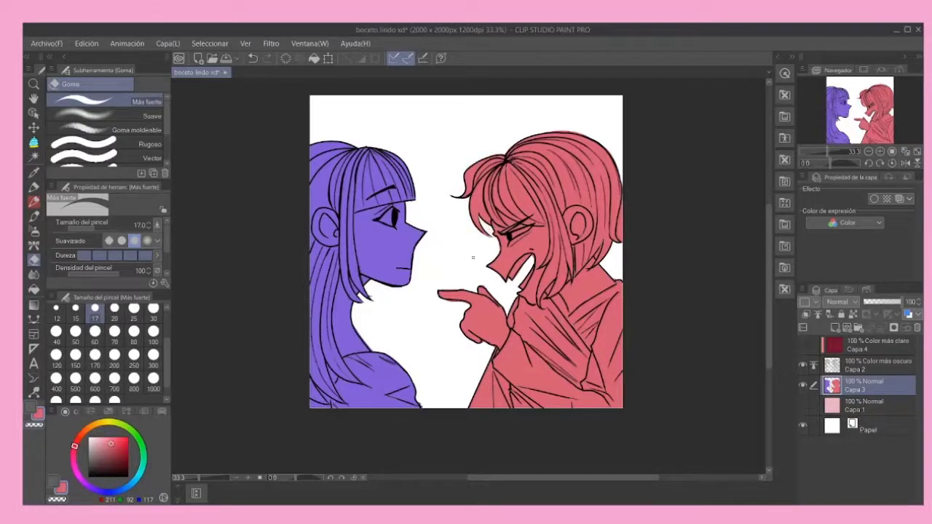
pyautogui.press('p')
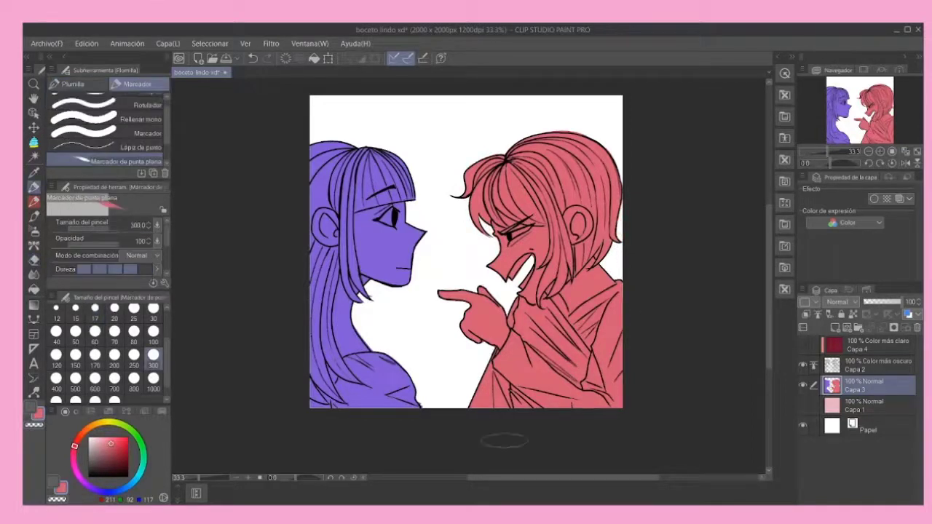
pyautogui.press('p')
pyautogui.keyDown('alt'); pyautogui.click(321, 149); pyautogui.keyUp('alt')
pyautogui.press('e')
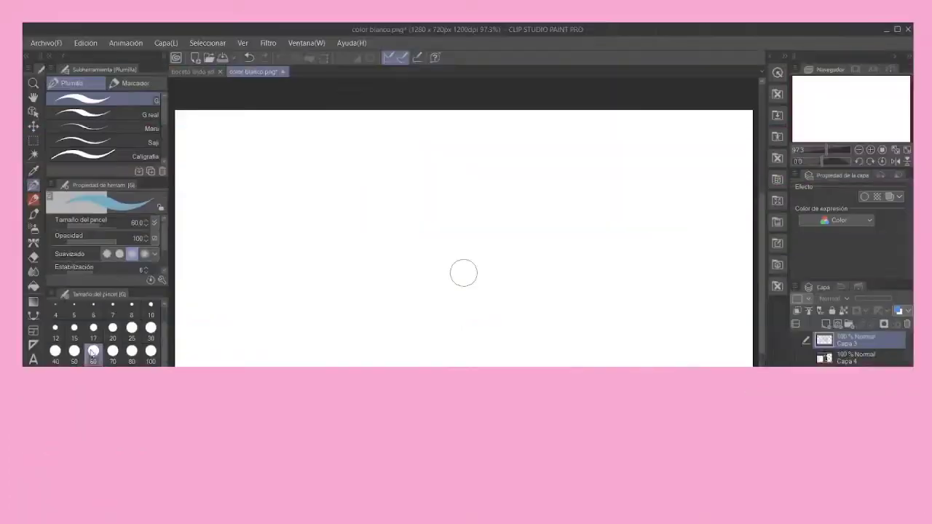
# In color blanco.png, paint a long blue G-pen stroke and two dots of its colour beside the stroke's ends.
pyautogui.moveTo(282, 133); pyautogui.dragTo(315, 401)
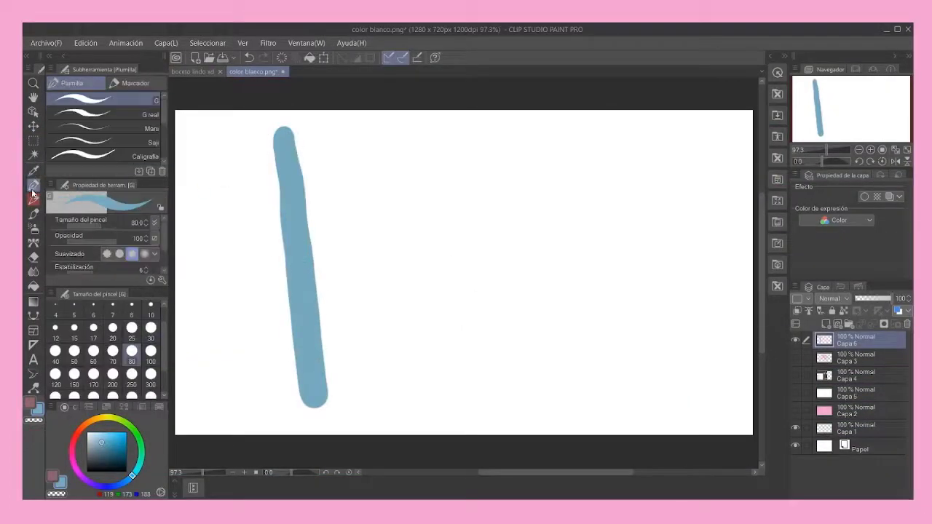
pyautogui.click(330, 149)
pyautogui.press('i')
pyautogui.click(34, 185)
pyautogui.click(349, 338)
# On a new layer, paint a long vertical stroke in black with the flat-tip marker at size 100.
pyautogui.click(34, 199)
pyautogui.click(33, 185)
pyautogui.click(136, 83)
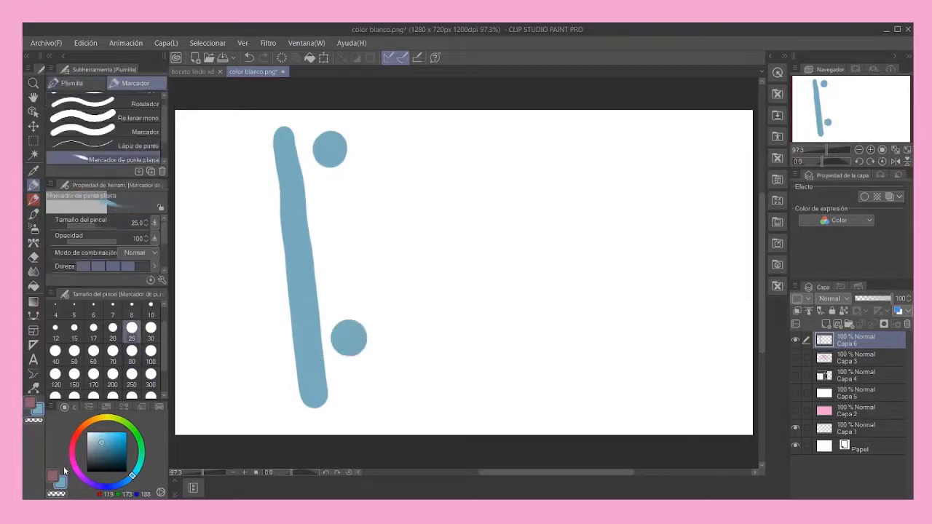
pyautogui.click(88, 472)
pyautogui.click(826, 325)
pyautogui.click(151, 375)
pyautogui.click(151, 352)
pyautogui.moveTo(475, 145); pyautogui.dragTo(497, 402)
# Sample the grey stroke's light and dark ends and place a dot of each beside it with Fugo Pencil size 20.
pyautogui.press('i')
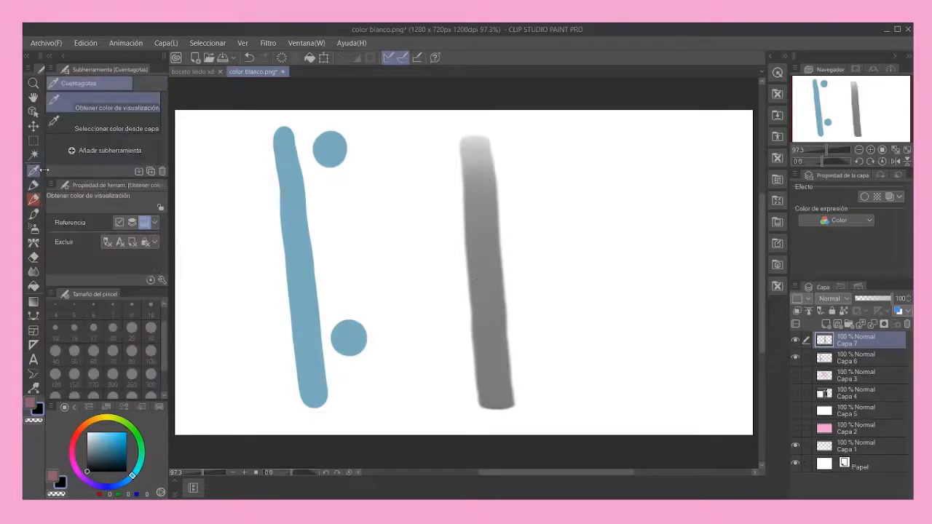
pyautogui.click(475, 151)
pyautogui.click(33, 200)
pyautogui.click(113, 329)
pyautogui.click(525, 148)
pyautogui.keyDown('alt'); pyautogui.click(503, 364); pyautogui.keyUp('alt')
pyautogui.click(550, 372)
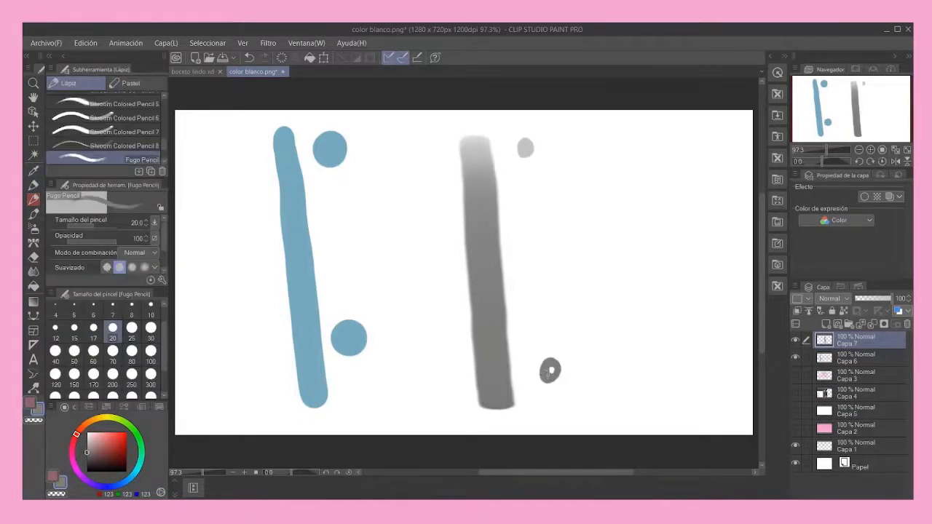
# Draw a black line and dots over the blue marks on a new layer, and merge it with the layer below.
pyautogui.click(824, 358)
pyautogui.click(826, 325)
pyautogui.click(87, 471)
pyautogui.moveTo(283, 133); pyautogui.dragTo(321, 399)
pyautogui.click(330, 147)
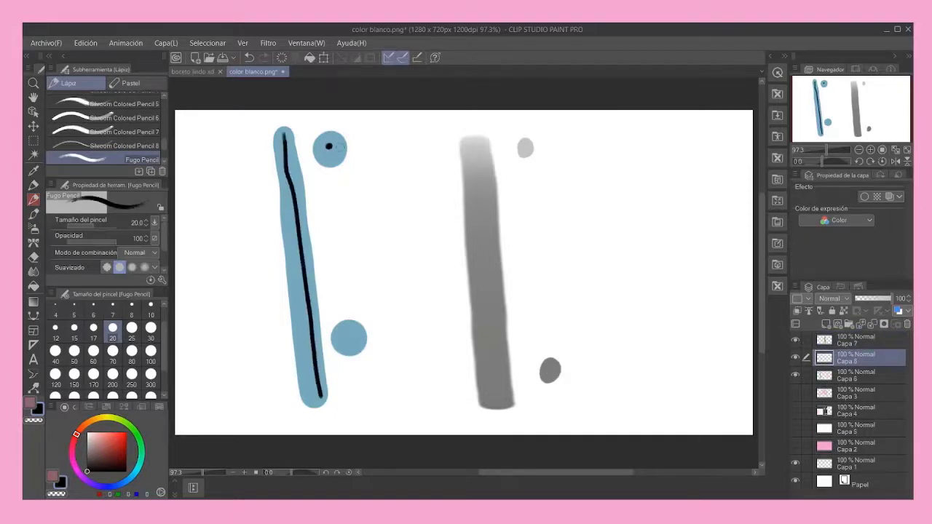
pyautogui.hotkey('ctrl', 'z')
pyautogui.hotkey('ctrl', 'y')
pyautogui.hotkey('ctrl', 'e')
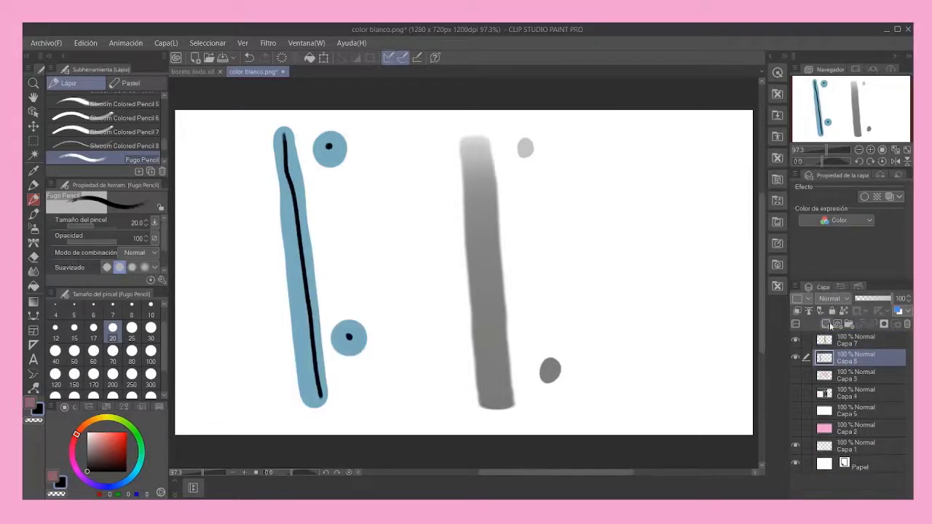
# Add a clipped layer in Dividir mode above the merged blue marks and fill it with the sampled blue.
pyautogui.click(826, 324)
pyautogui.click(797, 311)
pyautogui.keyDown('alt'); pyautogui.click(293, 277); pyautogui.keyUp('alt')
pyautogui.press('g')
pyautogui.click(352, 255)
# Draw a dark green check mark on a new layer next to the cleaned black line.
pyautogui.press('p')
pyautogui.click(118, 437)
pyautogui.click(134, 431)
pyautogui.click(113, 452)
pyautogui.click(826, 325)
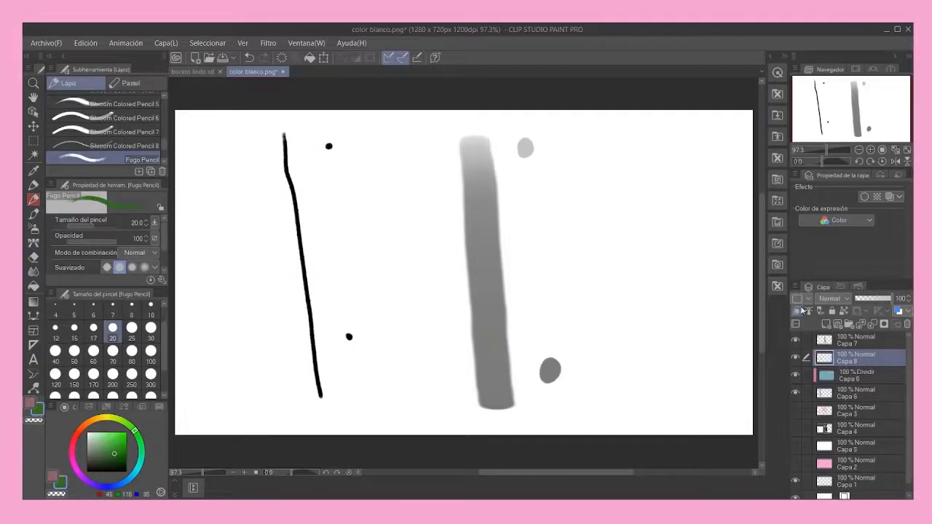
pyautogui.moveTo(370, 251); pyautogui.dragTo(414, 214)
# Draw a black line down the grey gradient stroke and black dots inside both grey dots.
pyautogui.click(826, 325)
pyautogui.click(856, 358)
pyautogui.click(87, 471)
pyautogui.moveTo(476, 146); pyautogui.dragTo(498, 399)
pyautogui.click(857, 340)
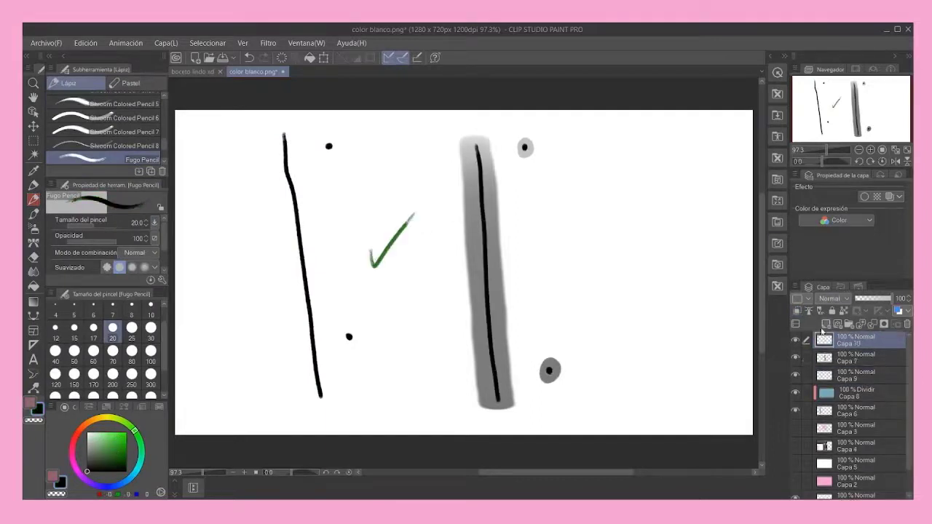
# Clip Capa 10 to the layer below and fill it with grey sampled from the middle of the stroke.
pyautogui.click(797, 311)
pyautogui.click(34, 170)
pyautogui.click(477, 306)
pyautogui.click(33, 286)
pyautogui.click(699, 222)
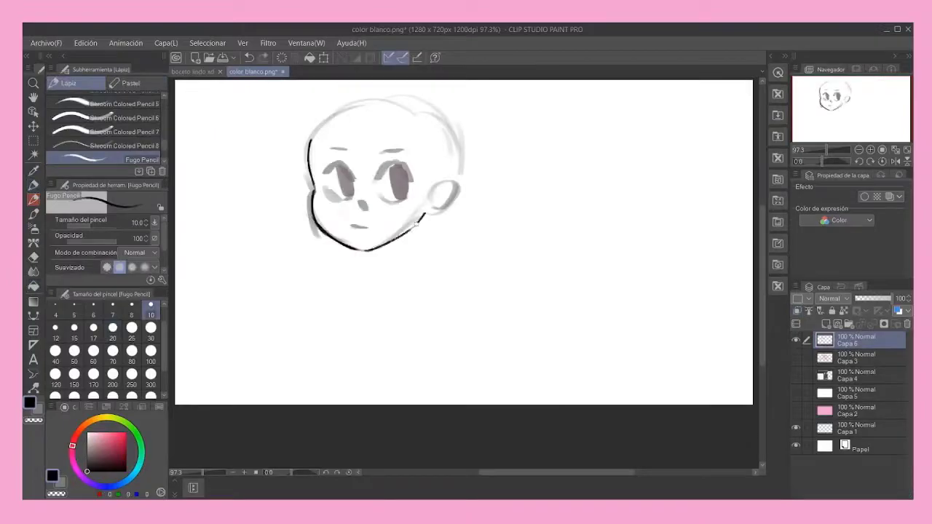
# Ink the head sketch in black, and set its monochrome alpha threshold to 212 and colour threshold to 136.
pyautogui.moveTo(376, 177); pyautogui.dragTo(389, 164)
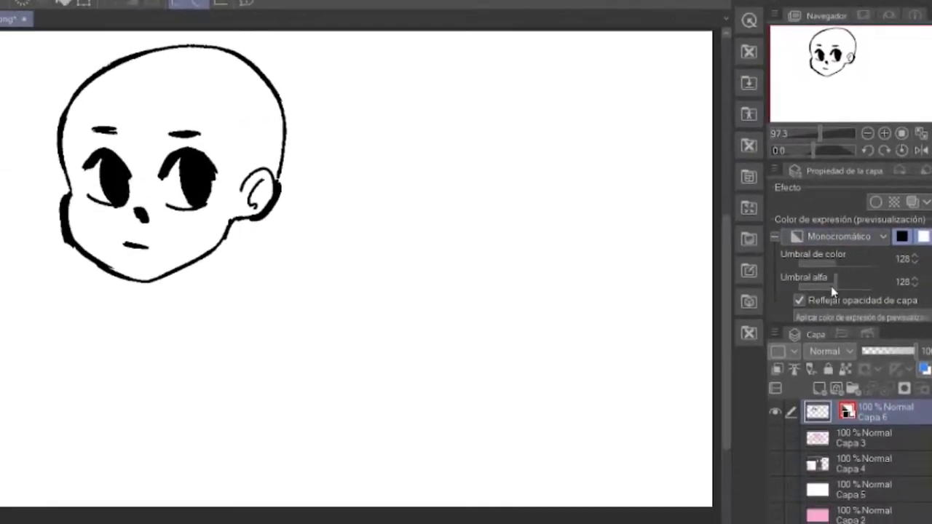
pyautogui.moveTo(830, 299)
pyautogui.mouseDown()
pyautogui.moveTo(809, 297)
pyautogui.moveTo(859, 284)
pyautogui.mouseUp()
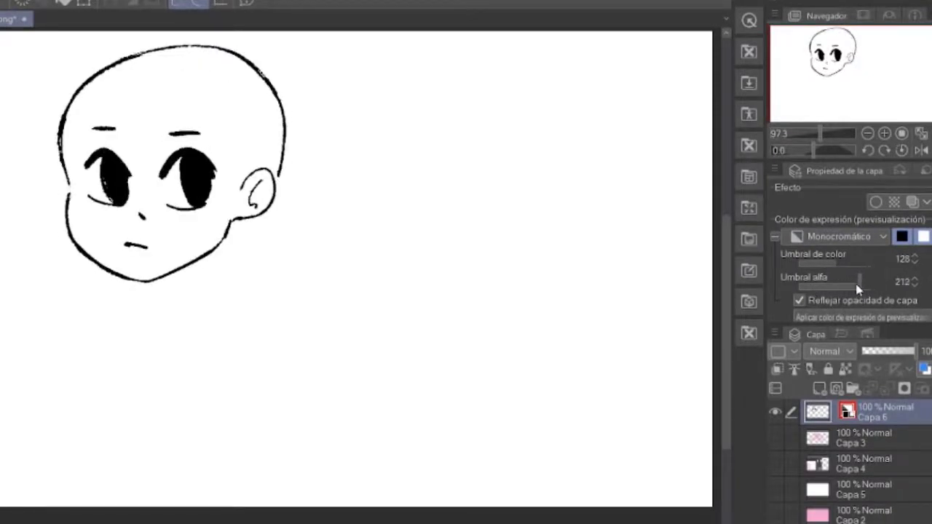
pyautogui.click(838, 263)
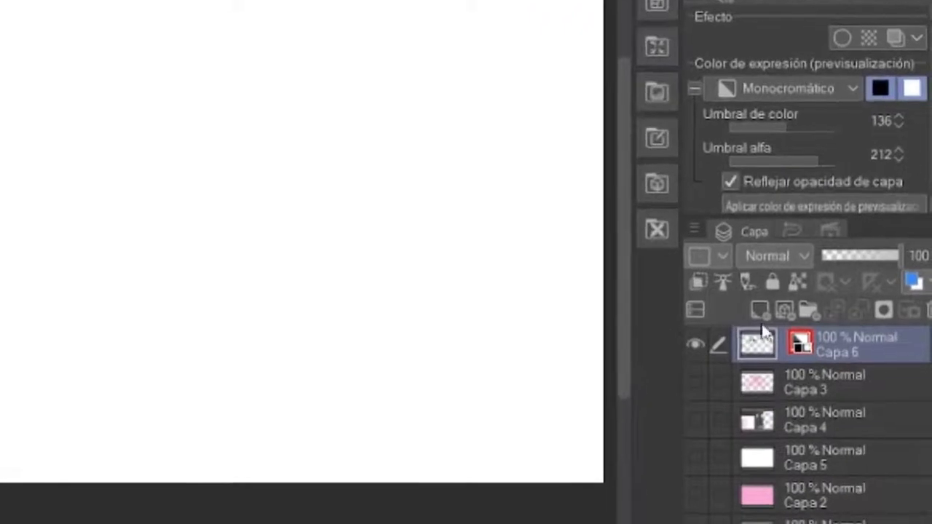
# Add an empty layer beneath Capa 6 and merge the monochrome line art down into it.
pyautogui.click(790, 392)
pyautogui.click(769, 322)
pyautogui.click(894, 359)
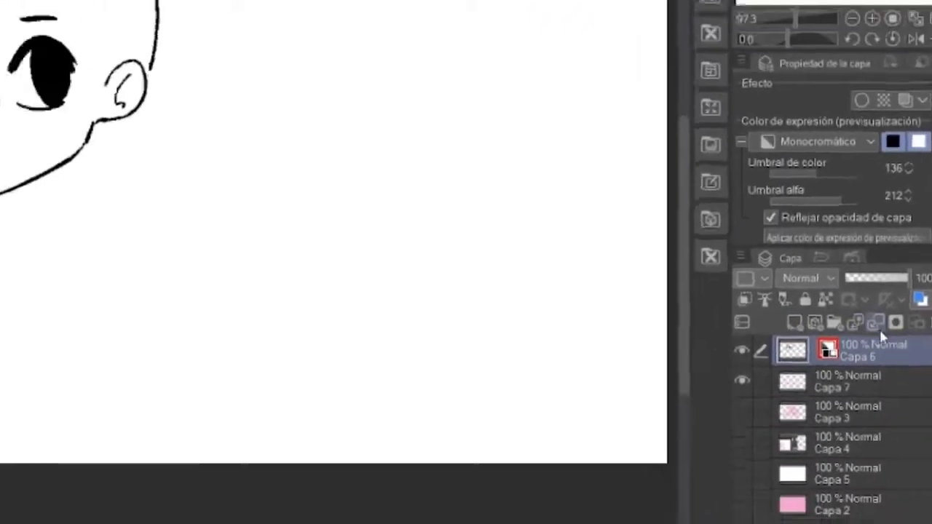
pyautogui.click(858, 310)
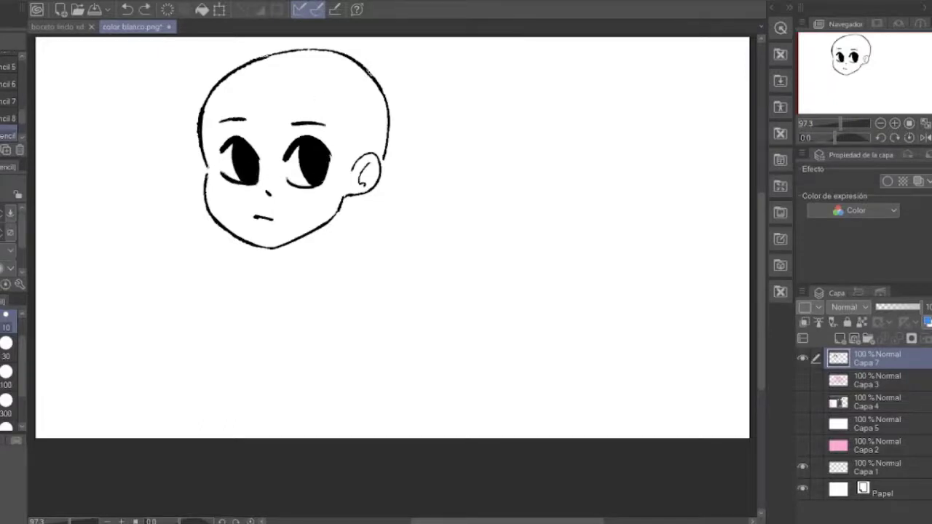
# Touch up the head's cheek and ear lines, and fill a new layer beneath the line art with dark pink.
pyautogui.moveTo(343, 198); pyautogui.dragTo(322, 225)
pyautogui.moveTo(370, 162); pyautogui.dragTo(364, 180)
pyautogui.hotkey('ctrl', 'shift', 'n')
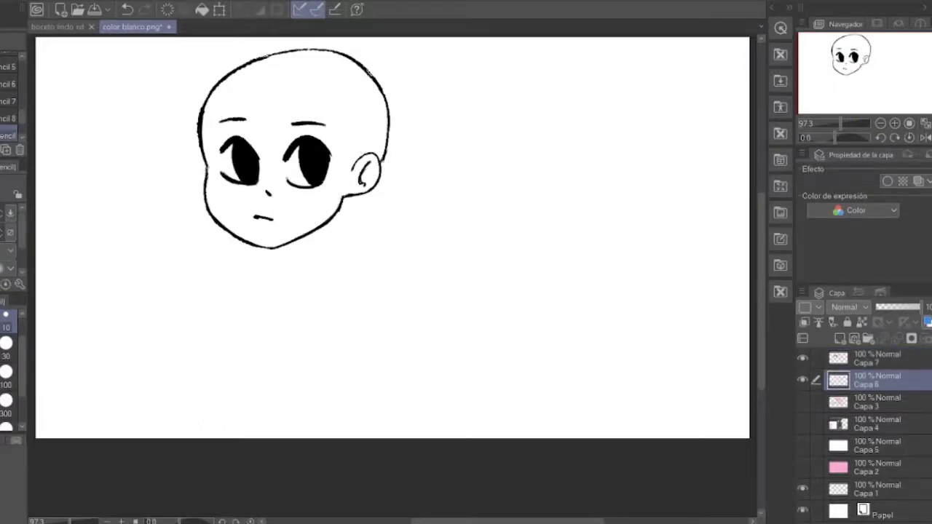
pyautogui.press('g')
pyautogui.click(466, 291)
# Add a layer clipped to the line art on Capa 7 and fill it with dark brown.
pyautogui.click(878, 358)
pyautogui.click(840, 339)
pyautogui.click(804, 323)
pyautogui.click(271, 181)
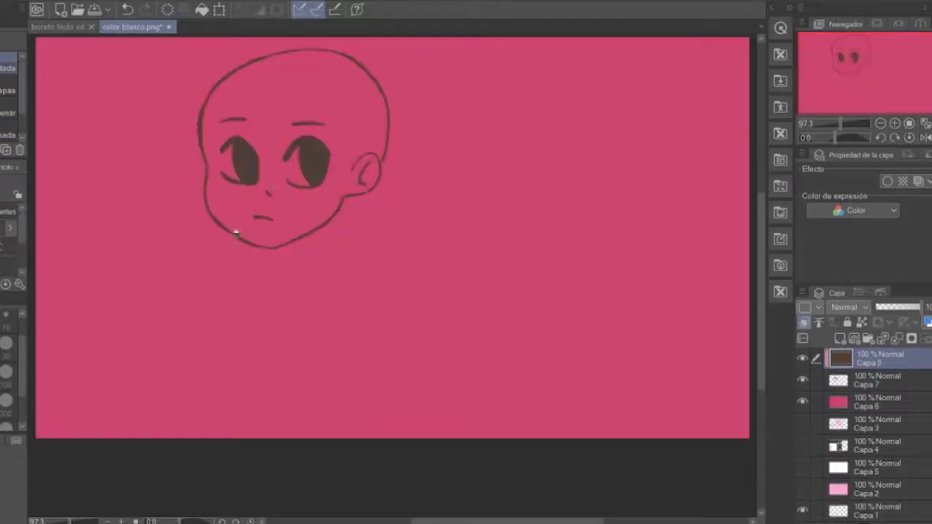
pyautogui.click(219, 291)
pyautogui.click(129, 374)
pyautogui.click(129, 374)
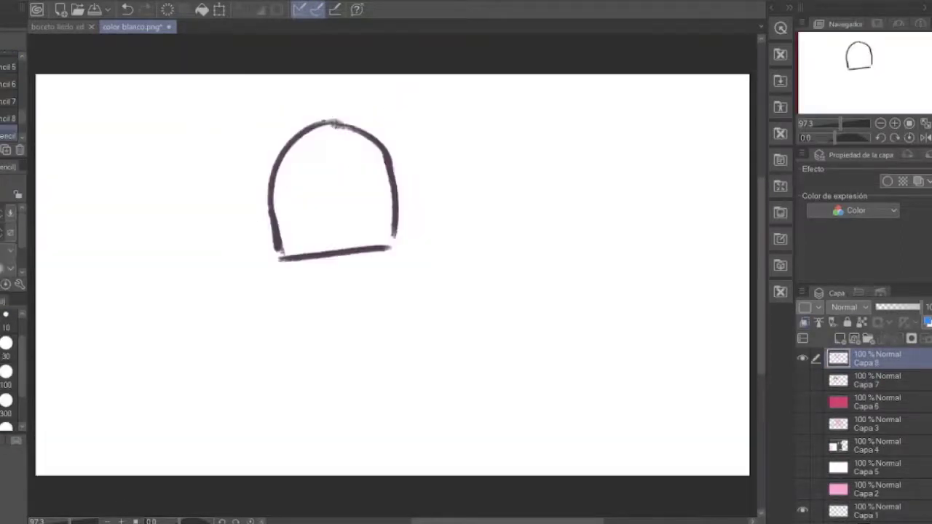
# Complete the dark chick face sketch on Capa 8 with its side edge, an oval beak and two round eyes.
pyautogui.moveTo(393, 200); pyautogui.dragTo(395, 248)
pyautogui.moveTo(312, 206)
pyautogui.mouseDown()
pyautogui.moveTo(302, 212)
pyautogui.moveTo(313, 227)
pyautogui.mouseUp()
pyautogui.moveTo(285, 181); pyautogui.dragTo(295, 196)
pyautogui.moveTo(360, 174); pyautogui.dragTo(368, 188)
# Trace over the chick's head outline, base, eyes and beak in magenta on Capa 8.
pyautogui.moveTo(324, 125)
pyautogui.mouseDown()
pyautogui.moveTo(335, 116)
pyautogui.moveTo(280, 258)
pyautogui.moveTo(367, 122)
pyautogui.moveTo(393, 229)
pyautogui.mouseUp()
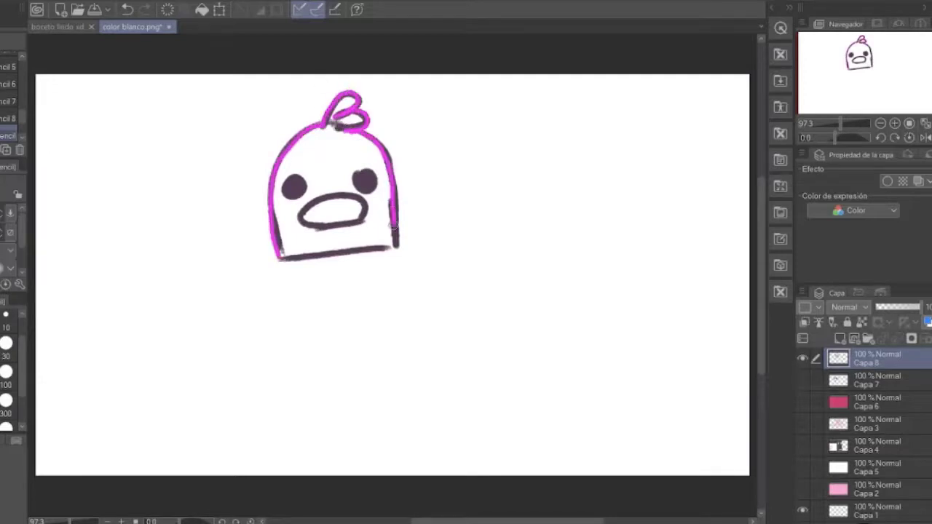
pyautogui.moveTo(307, 254); pyautogui.dragTo(397, 249)
pyautogui.moveTo(364, 170); pyautogui.dragTo(367, 170)
pyautogui.moveTo(294, 177); pyautogui.dragTo(295, 177)
pyautogui.moveTo(301, 212)
pyautogui.mouseDown()
pyautogui.moveTo(319, 227)
pyautogui.moveTo(300, 216)
pyautogui.mouseUp()
# Add a new layer, set Capa 8's expression colour to Monocromático, and try its alpha threshold at 22 and at higher values.
pyautogui.hotkey('ctrl', 'shift', 'n')
pyautogui.click(877, 380)
pyautogui.click(856, 210)
pyautogui.click(861, 249)
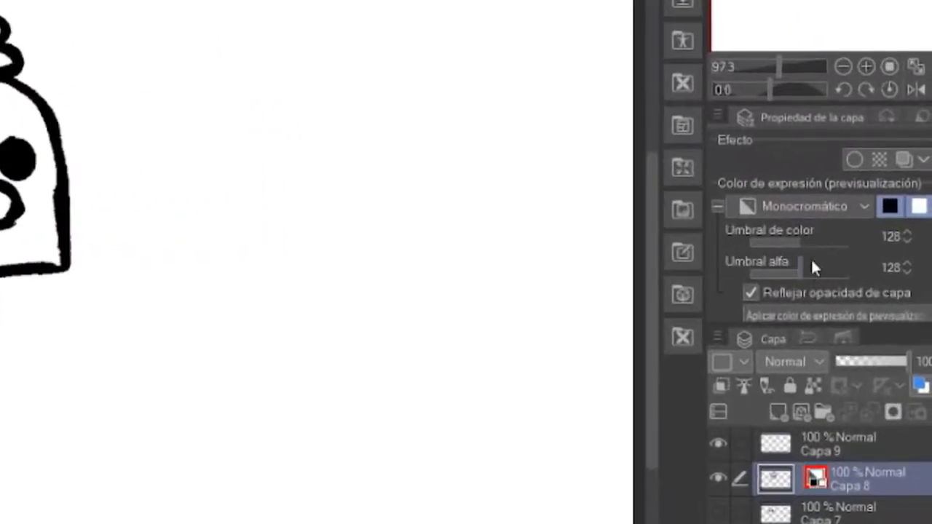
pyautogui.moveTo(786, 274); pyautogui.dragTo(758, 277)
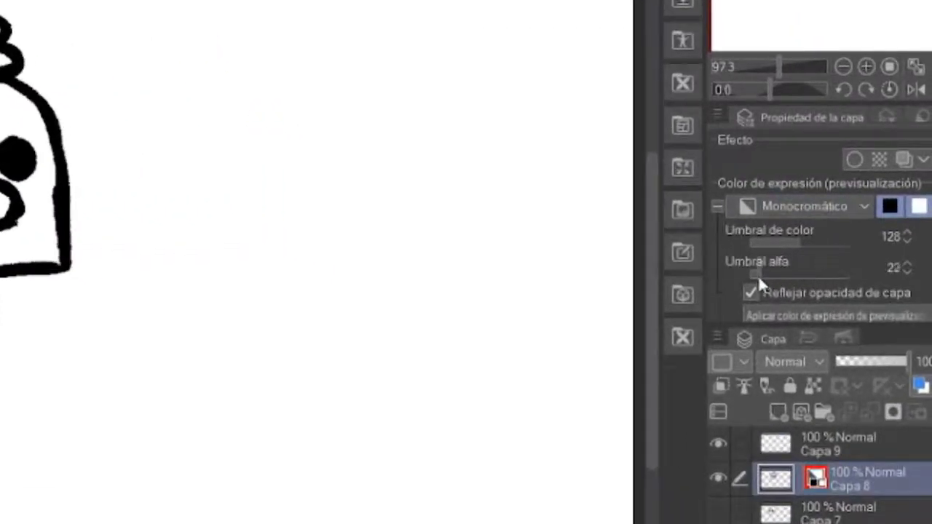
pyautogui.moveTo(825, 280); pyautogui.dragTo(874, 275)
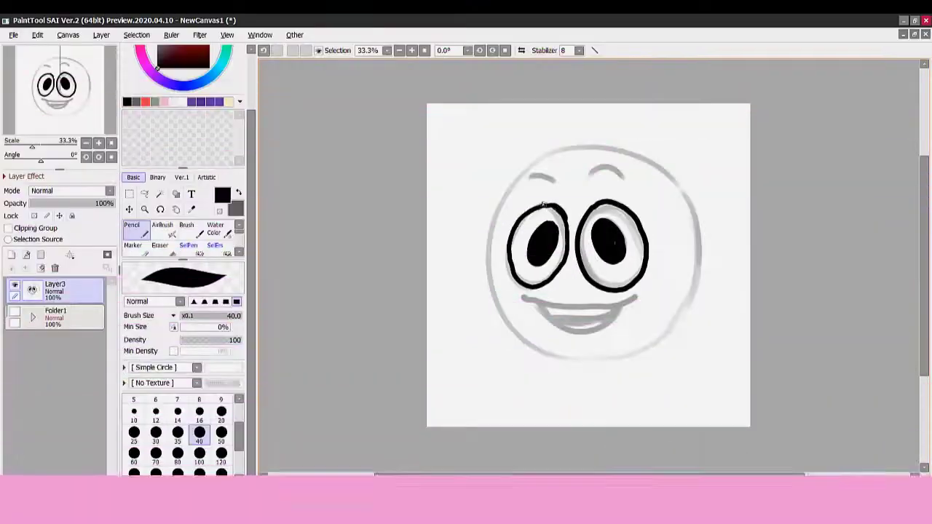
# Switch to PaintTool SAI and ink the smiley's eyes, mouth, eyebrows and round face outline in black on Layer3.
pyautogui.moveTo(544, 206); pyautogui.dragTo(512, 266)
pyautogui.moveTo(592, 207); pyautogui.dragTo(643, 242)
pyautogui.moveTo(524, 296); pyautogui.dragTo(637, 295)
pyautogui.moveTo(589, 174); pyautogui.dragTo(628, 183)
pyautogui.moveTo(528, 177); pyautogui.dragTo(558, 182)
pyautogui.moveTo(583, 145)
pyautogui.mouseDown()
pyautogui.moveTo(488, 270)
pyautogui.moveTo(695, 288)
pyautogui.moveTo(699, 237)
pyautogui.mouseUp()
pyautogui.moveTo(641, 265); pyautogui.dragTo(596, 279)
pyautogui.moveTo(530, 176); pyautogui.dragTo(624, 175)
pyautogui.click(640, 295)
pyautogui.press('e')
pyautogui.press('n')
# Add a new layer clipped to Layer3 and sample the grey of the sketch line below the mouth.
pyautogui.click(11, 255)
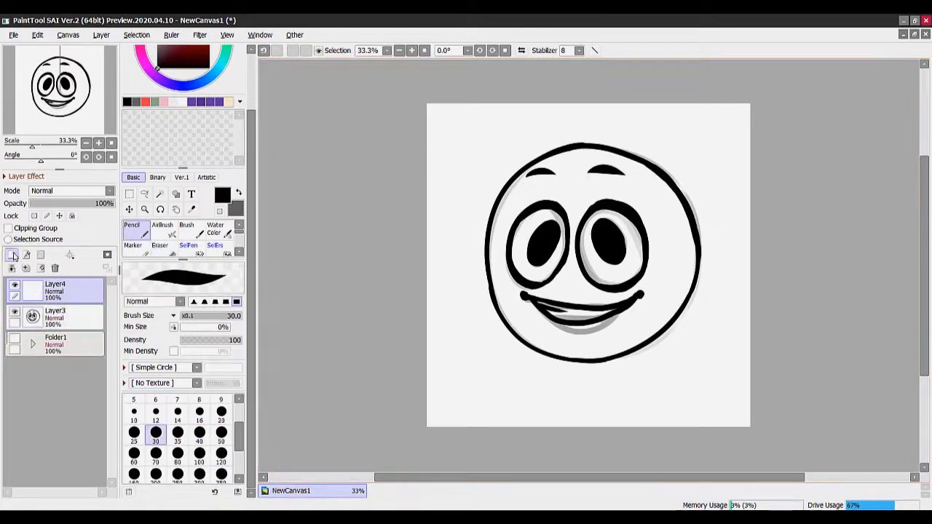
pyautogui.click(22, 228)
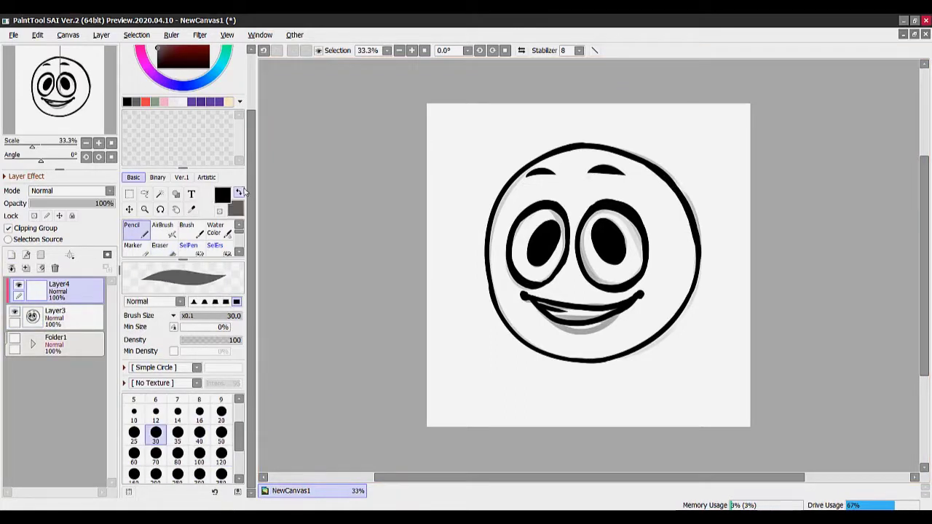
pyautogui.click(191, 209)
pyautogui.click(601, 324)
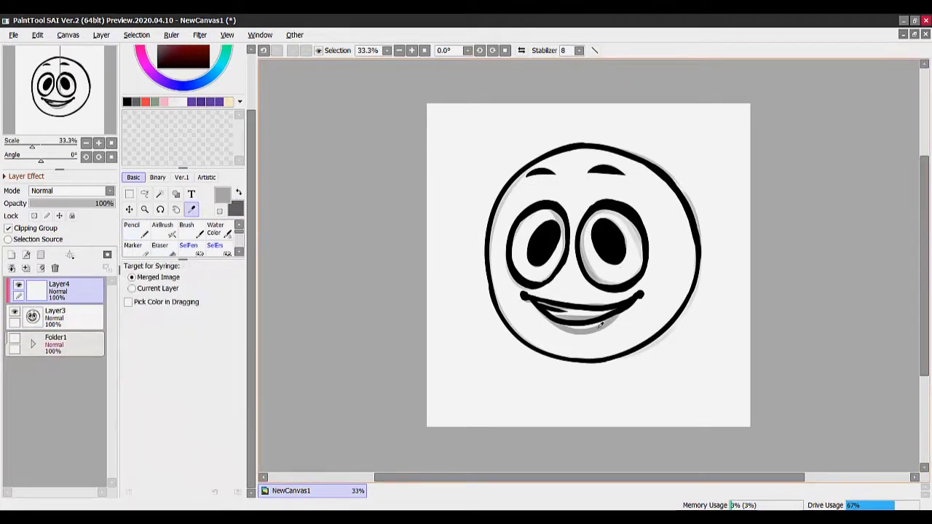
# Fill the clipped layer above Layer3 with the sampled grey using the Bucket tool.
pyautogui.click(226, 230)
pyautogui.scroll(-3, 213, 245)
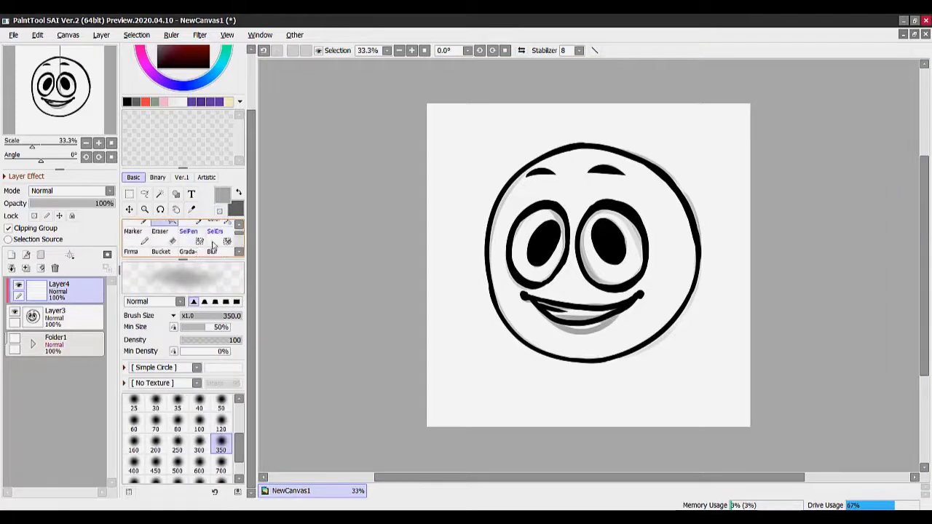
pyautogui.scroll(3, 214, 246)
pyautogui.click(165, 226)
pyautogui.click(258, 215)
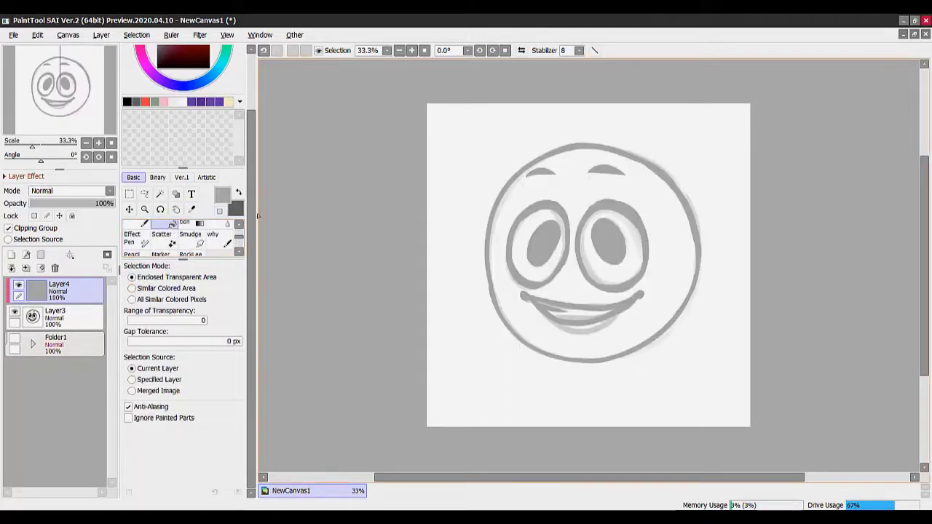
# Set the clipped Layer4's blending mode to Divide and refill it with the darker grey background colour.
pyautogui.click(69, 190)
pyautogui.click(65, 478)
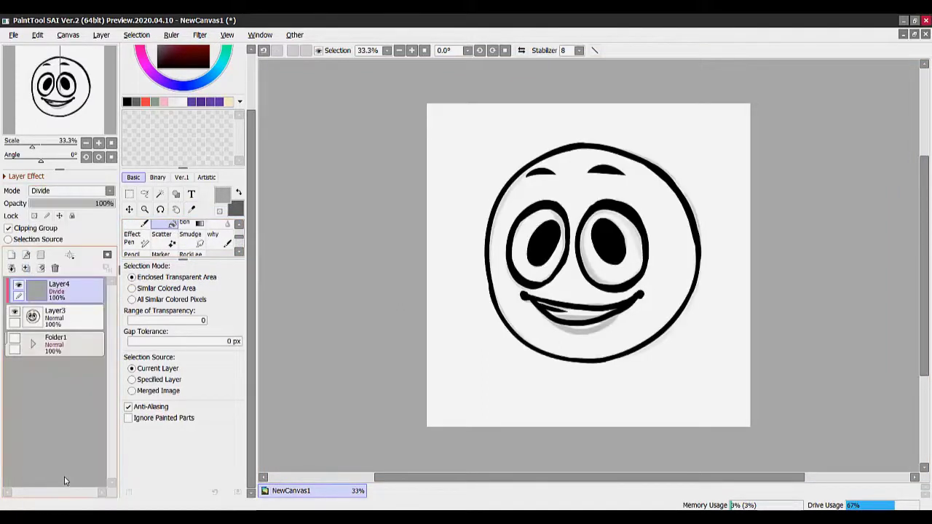
pyautogui.click(238, 192)
pyautogui.click(720, 211)
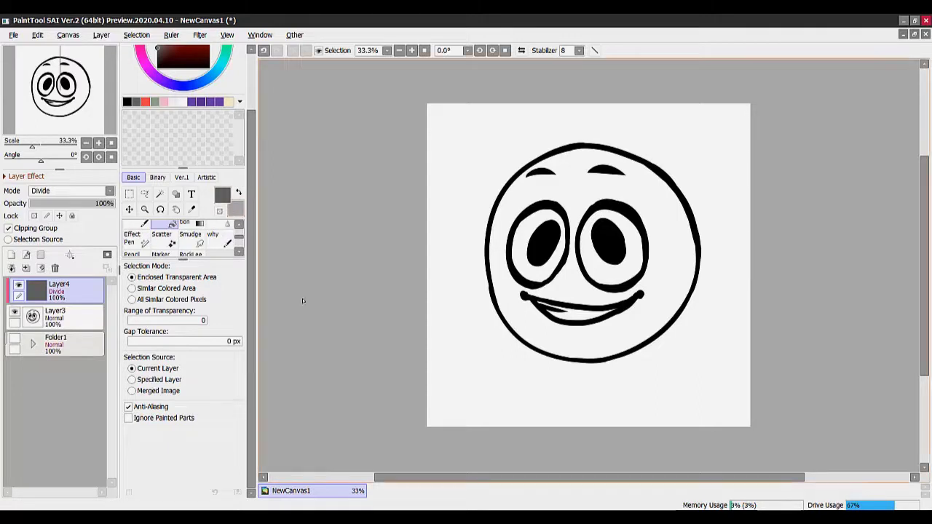
# Try refilling the Divide layer with near-black and pure black, and undo the last fill.
pyautogui.click(238, 192)
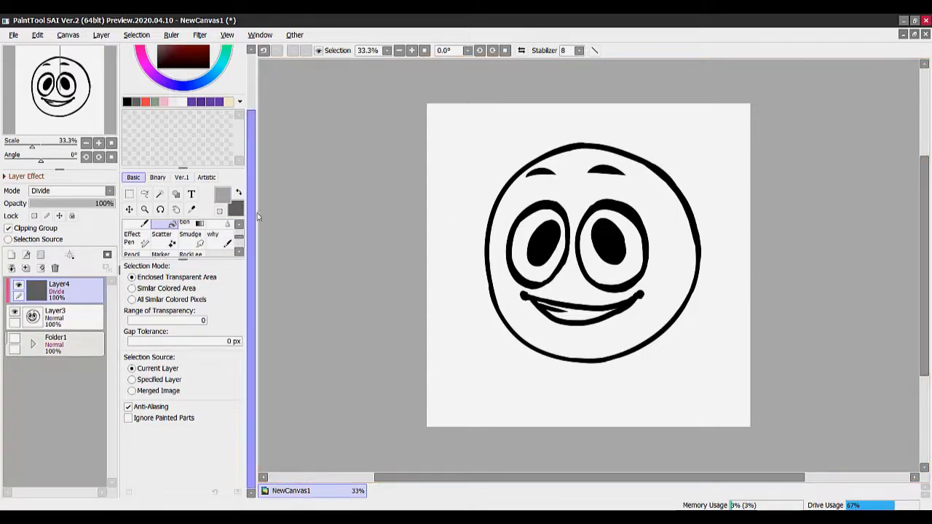
pyautogui.click(534, 188)
pyautogui.moveTo(253, 178); pyautogui.dragTo(253, 127)
pyautogui.click(157, 121)
pyautogui.click(507, 162)
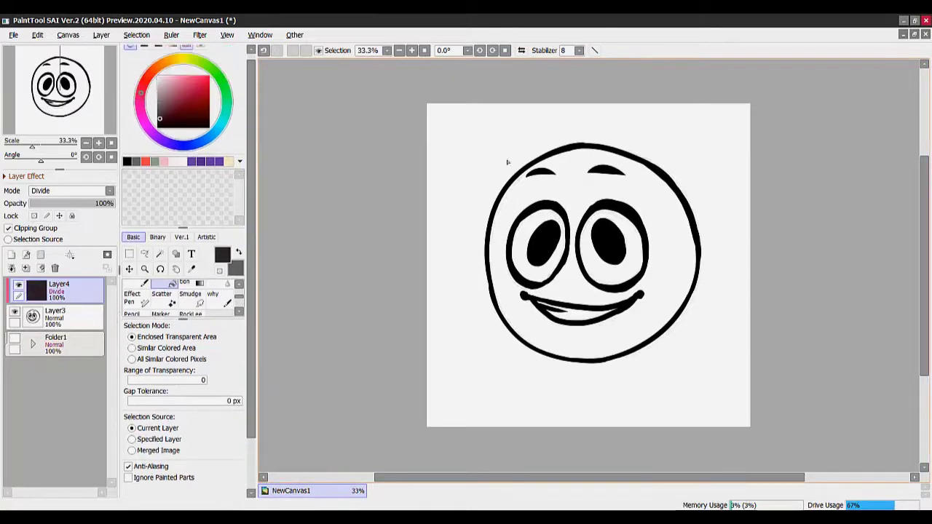
pyautogui.moveTo(158, 122); pyautogui.dragTo(145, 187)
pyautogui.click(639, 124)
pyautogui.hotkey('ctrl', 'z')
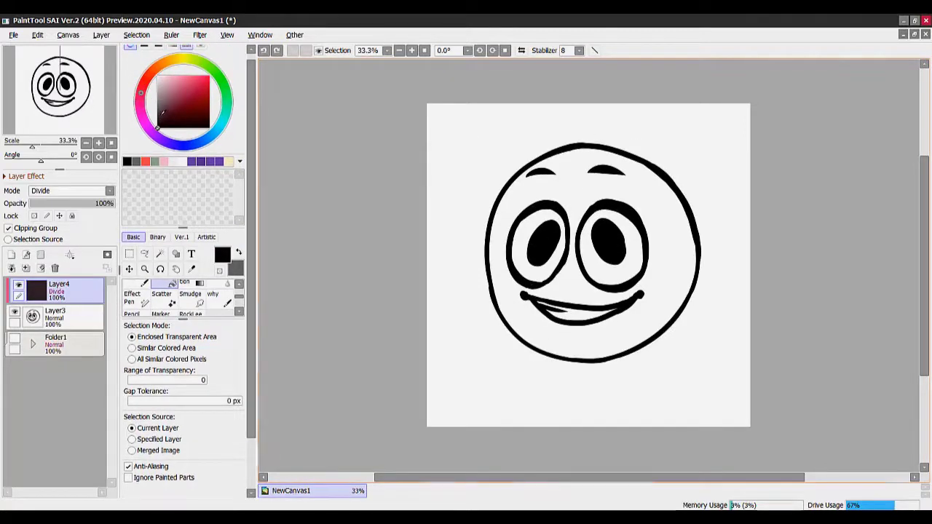
# Pick a dark grey from the colour square and fill the clipped Divide layer with it.
pyautogui.click(167, 111)
pyautogui.click(506, 147)
pyautogui.click(173, 121)
pyautogui.moveTo(173, 120); pyautogui.dragTo(157, 117)
pyautogui.click(517, 193)
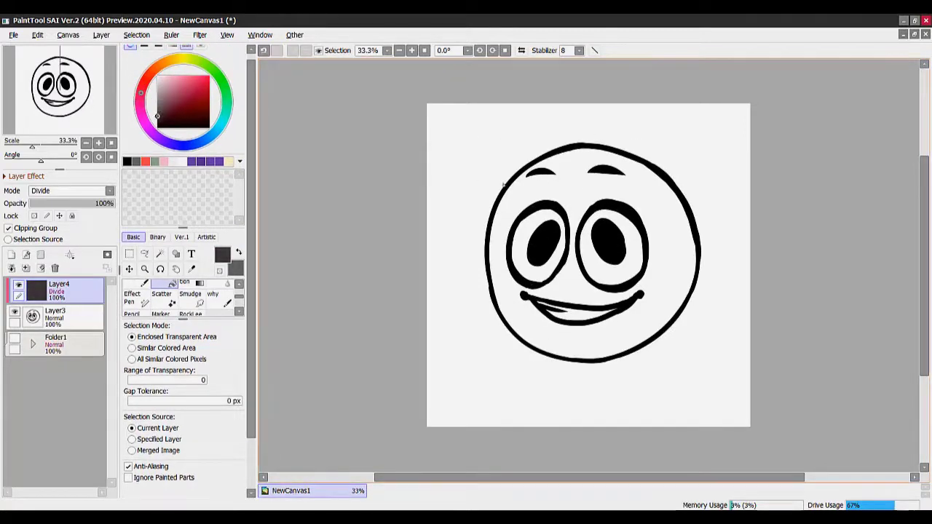
# Merge the clipped Layer4 down into Layer3, toggling layer visibility before and after to compare the line art.
pyautogui.click(18, 286)
pyautogui.click(19, 285)
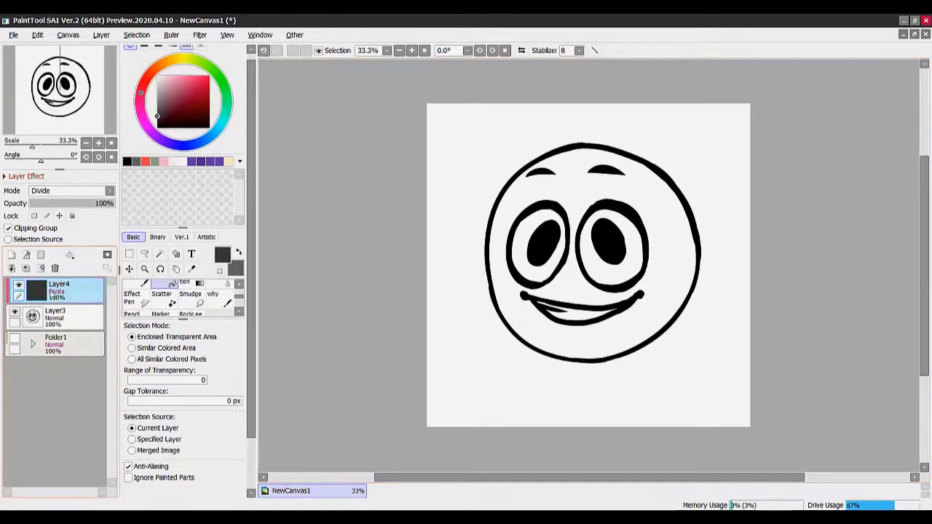
pyautogui.click(26, 268)
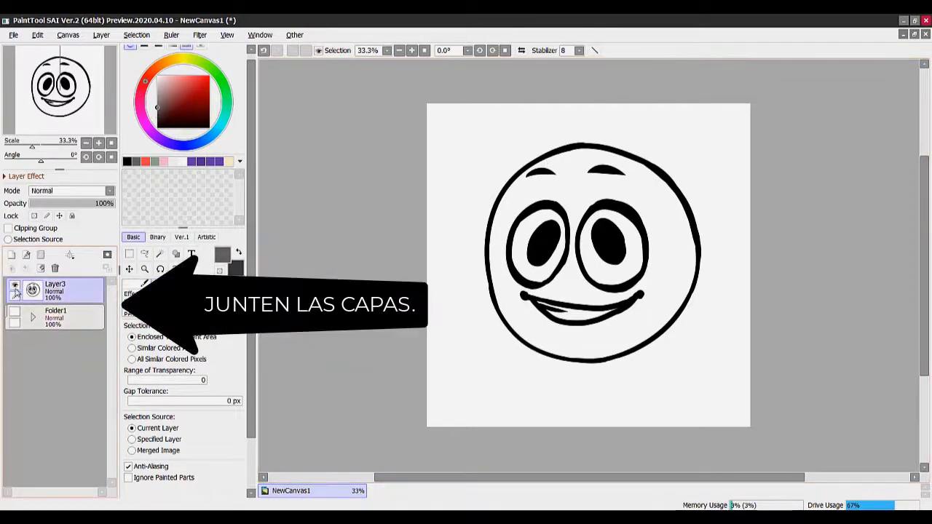
pyautogui.click(15, 285)
pyautogui.click(14, 286)
# Add a new layer beneath the Layer3 line art and choose a light orange colour.
pyautogui.click(11, 254)
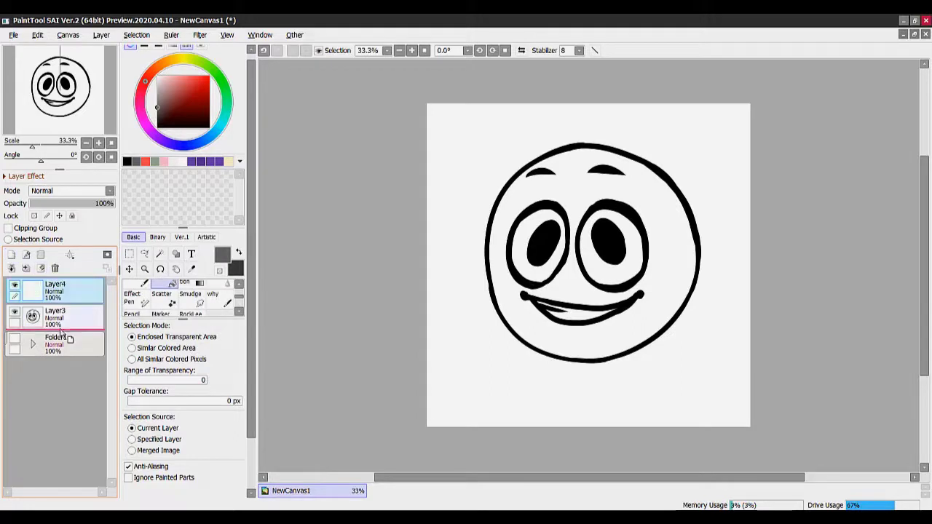
pyautogui.moveTo(61, 331); pyautogui.dragTo(61, 332)
pyautogui.click(163, 64)
pyautogui.click(184, 78)
# Scribble orange behind the smiley with the Pencil at size 120 and set Layer3's blending mode to Darken Color.
pyautogui.scroll(-4, 237, 298)
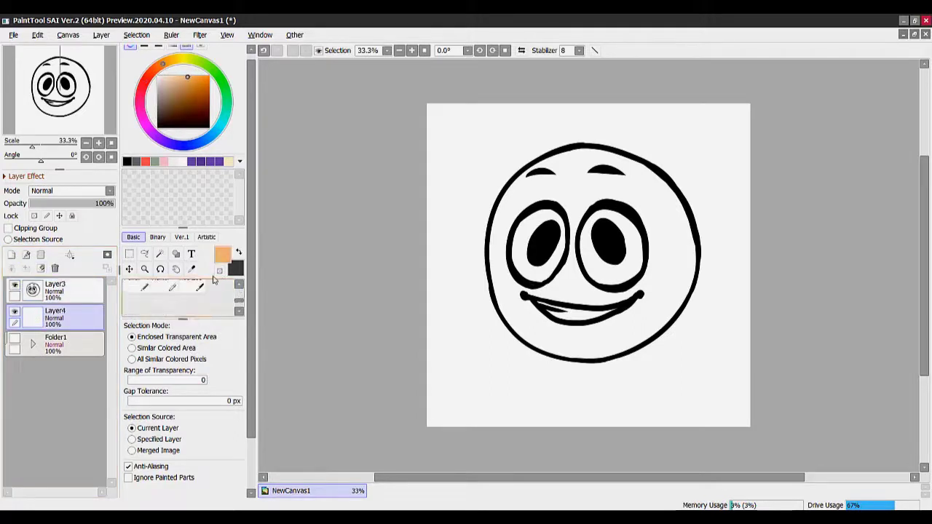
pyautogui.scroll(6, 235, 296)
pyautogui.click(143, 288)
pyautogui.scroll(-1, 238, 399)
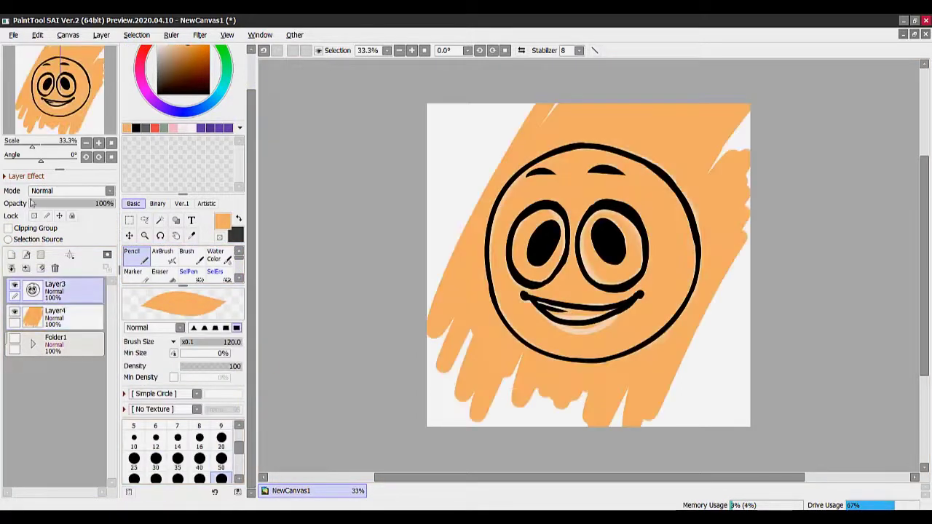
pyautogui.click(70, 190)
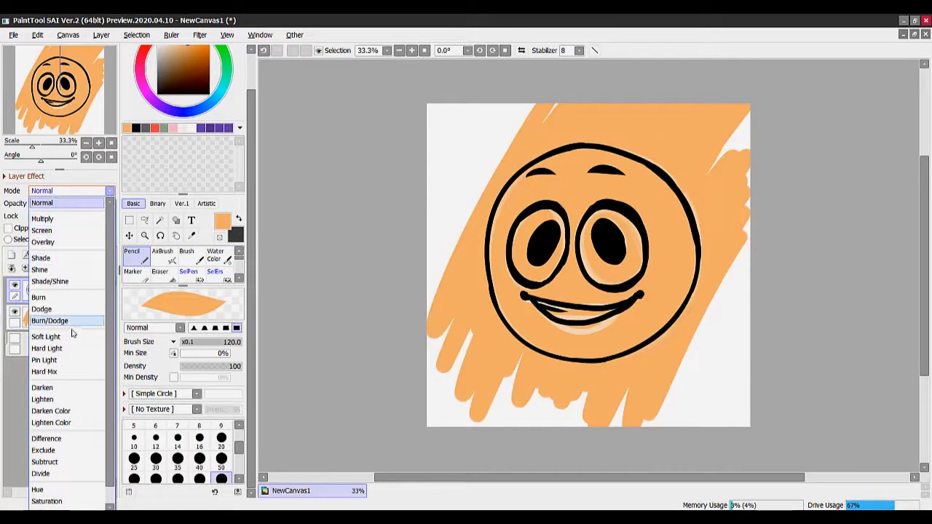
pyautogui.click(51, 410)
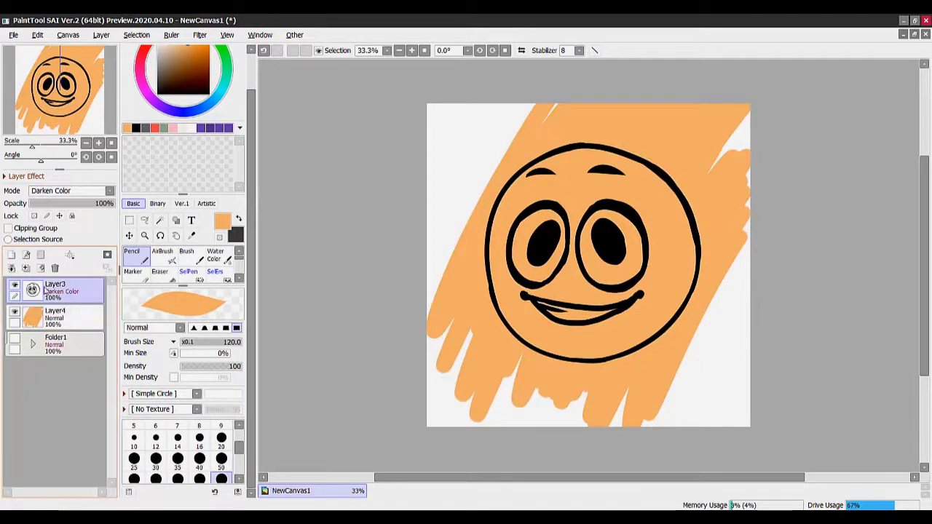
# Add a layer above Layer3, fill it with dark reddish brown, clip it to Layer3 and set its mode to Lighten Color.
pyautogui.click(22, 255)
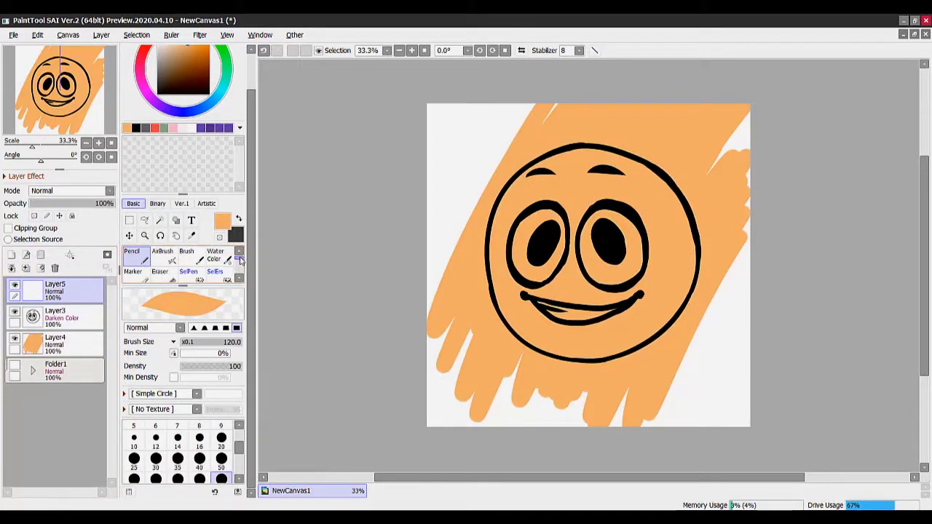
pyautogui.scroll(-1, 240, 261)
pyautogui.click(161, 271)
pyautogui.click(198, 82)
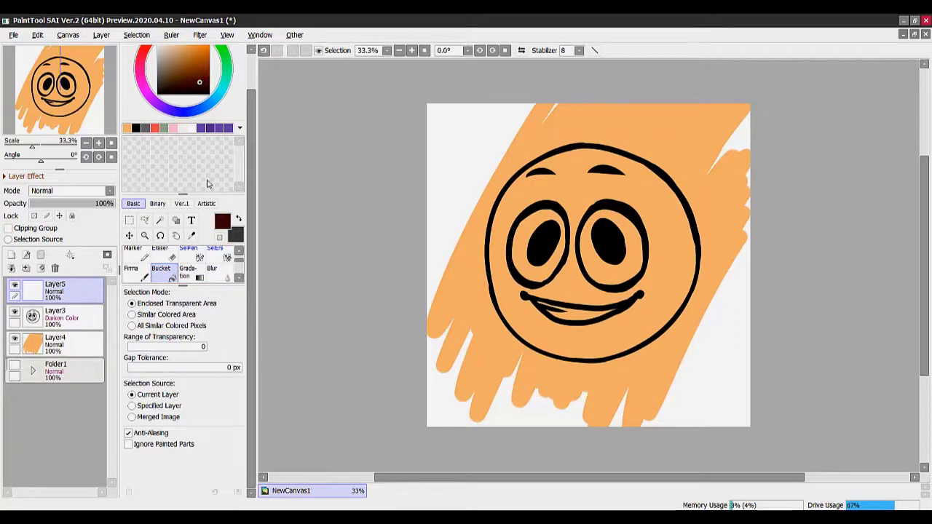
pyautogui.click(514, 181)
pyautogui.click(9, 228)
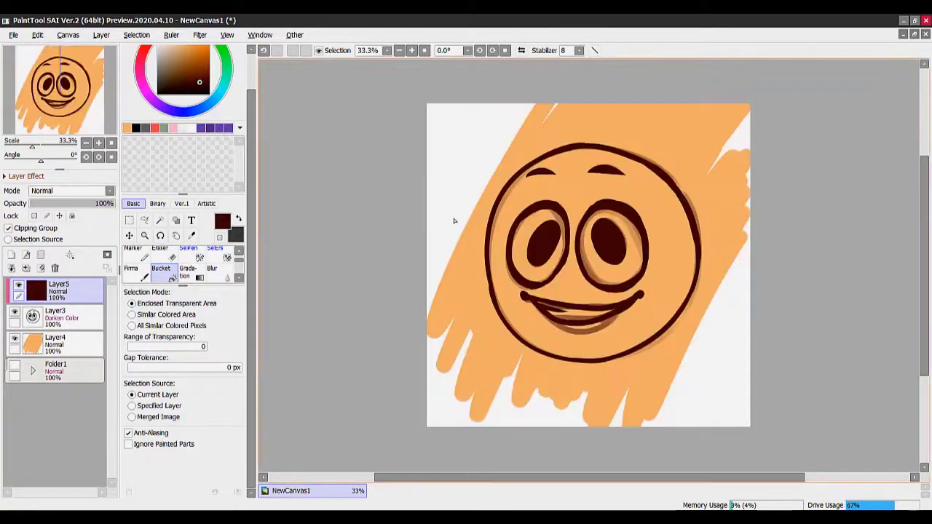
pyautogui.click(69, 190)
pyautogui.click(82, 422)
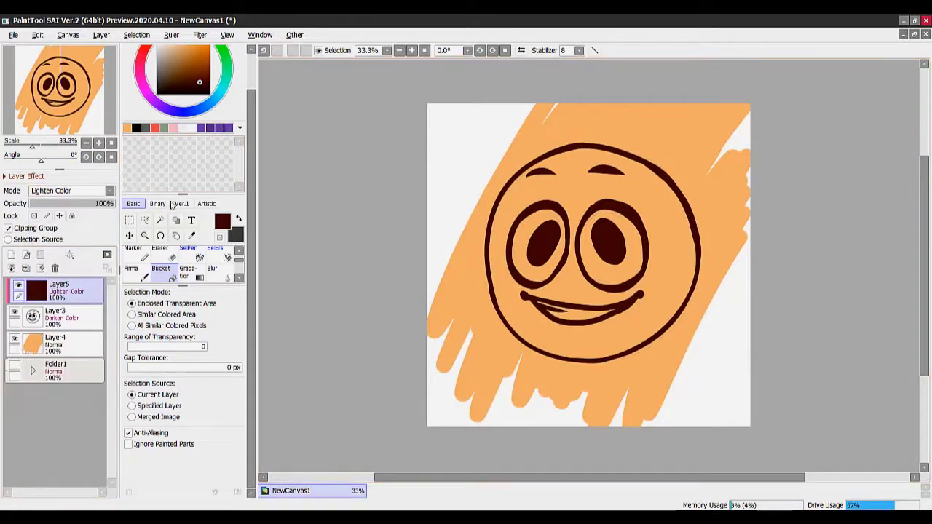
# Add a new layer on top and draw a teal curved stroke near the canvas's lower-right edge with the Marker at size 40.
pyautogui.click(12, 255)
pyautogui.click(226, 77)
pyautogui.moveTo(203, 70); pyautogui.dragTo(184, 53)
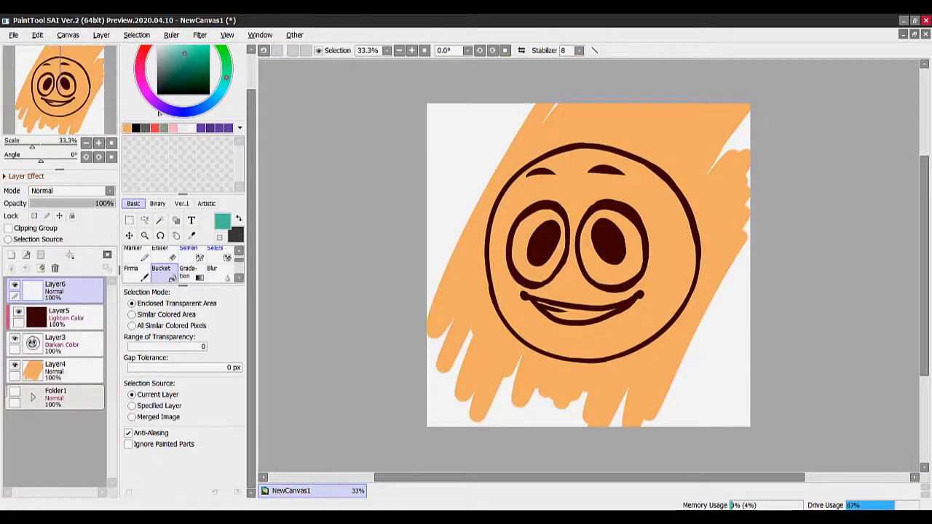
pyautogui.click(138, 257)
pyautogui.moveTo(686, 357); pyautogui.dragTo(753, 304)
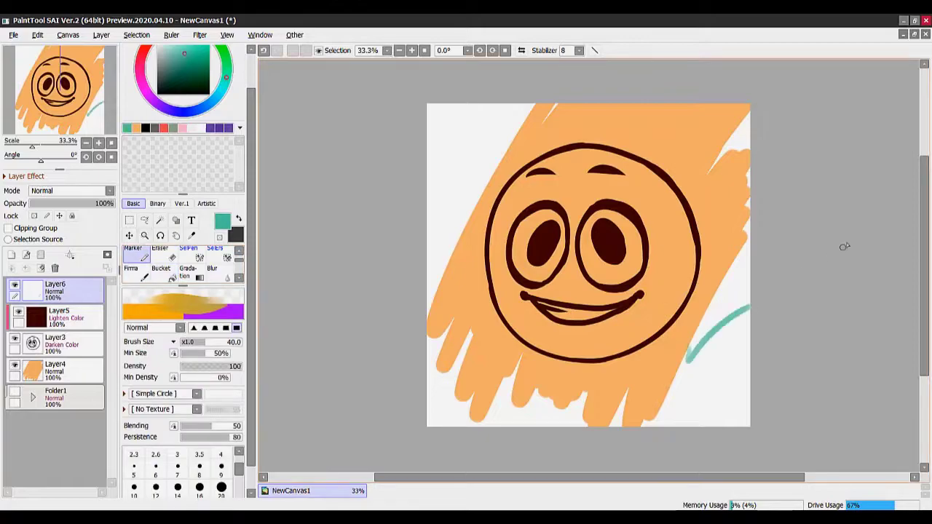